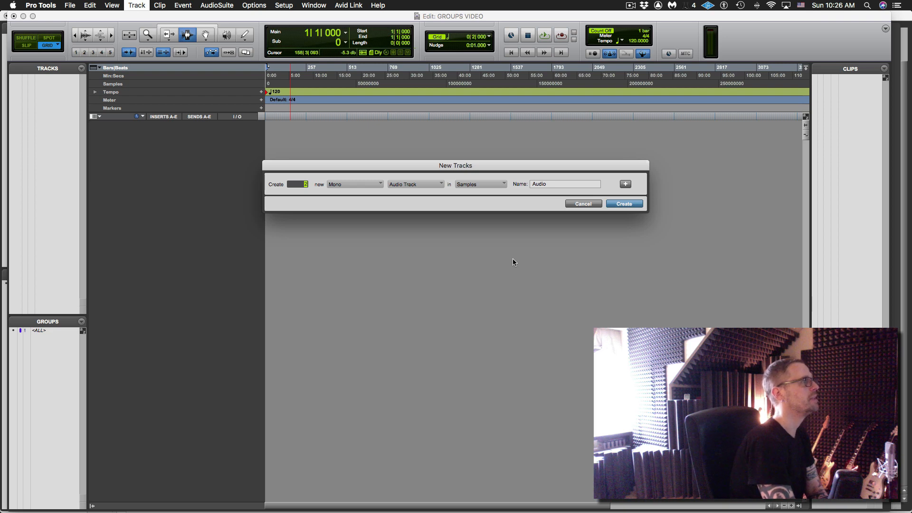
Create two mono audio tracks and insert EQ3 7-Band followed by FabFilter Pro-C on both of them.
{"action": "key", "text": "Return"}
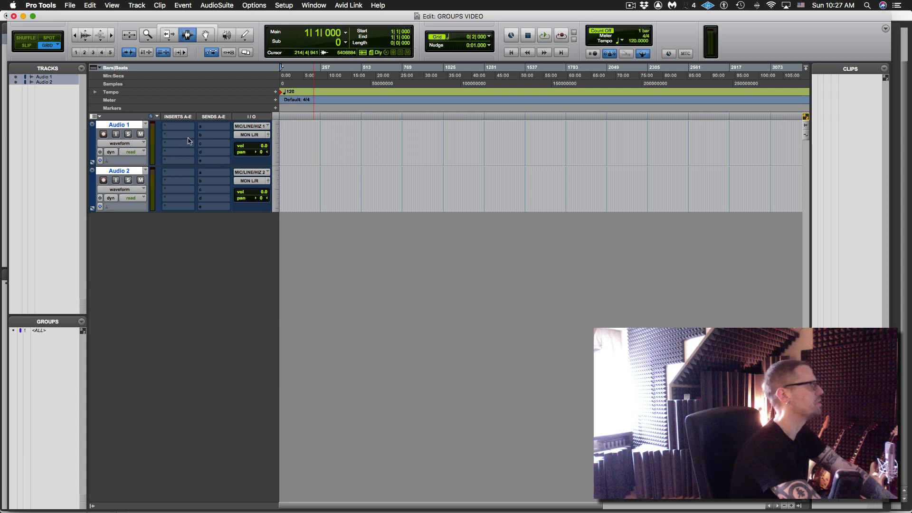
{"action": "left_click", "coordinate": [175, 126]}
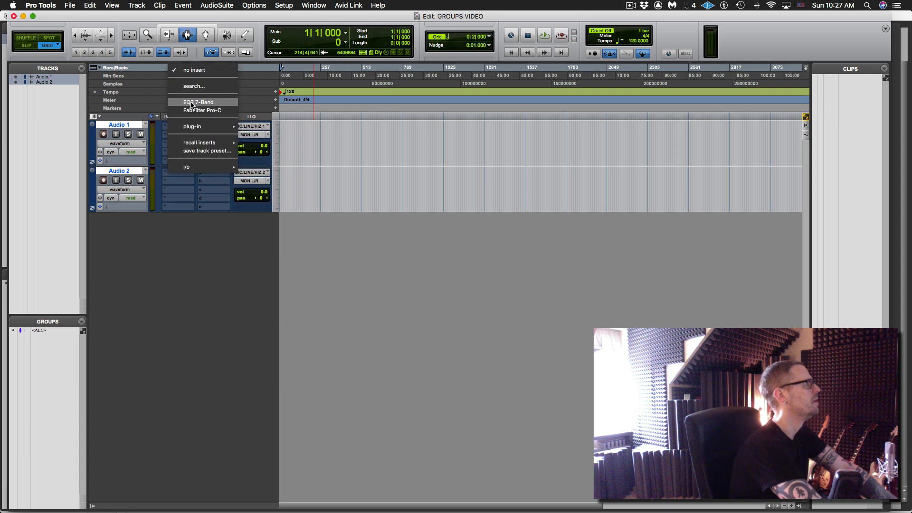
{"action": "left_click", "coordinate": [192, 102]}
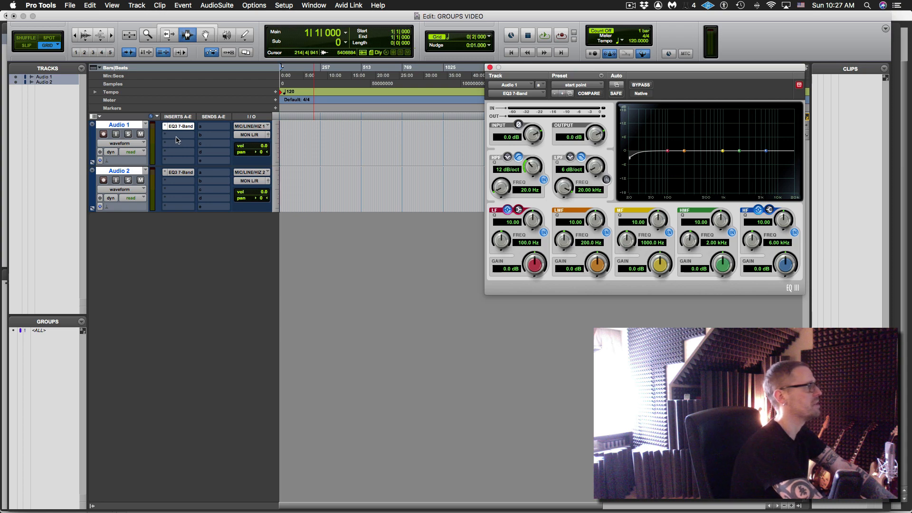
{"action": "left_click", "coordinate": [178, 143]}
{"action": "left_click", "coordinate": [191, 120]}
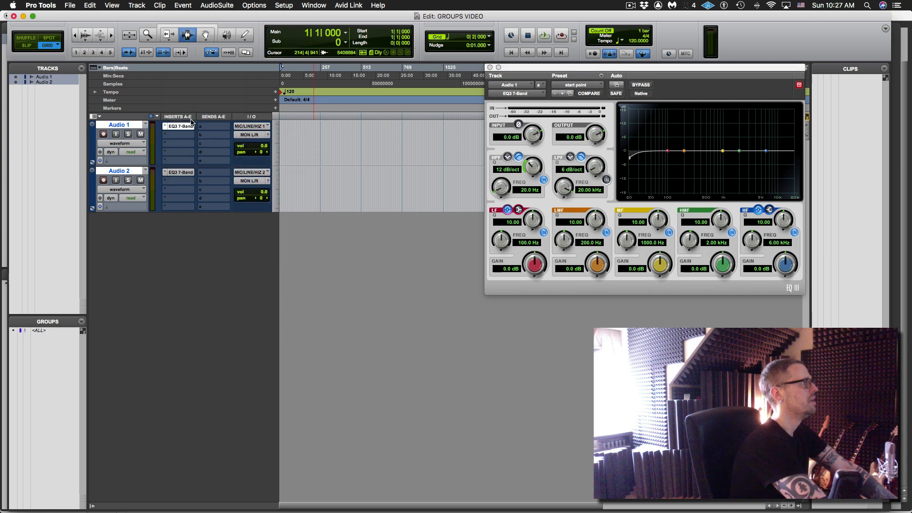
{"action": "left_click", "coordinate": [206, 127]}
{"action": "mouse_move", "coordinate": [228, 135]}
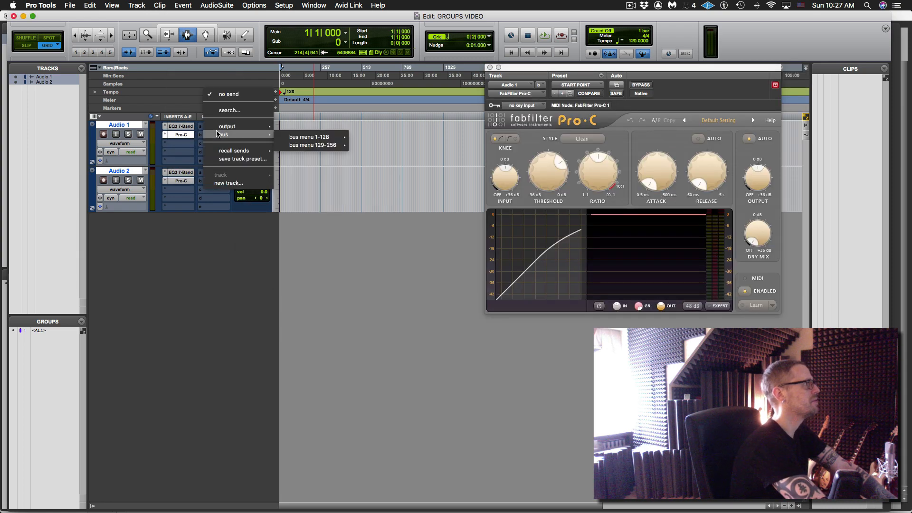
{"action": "mouse_move", "coordinate": [351, 138]}
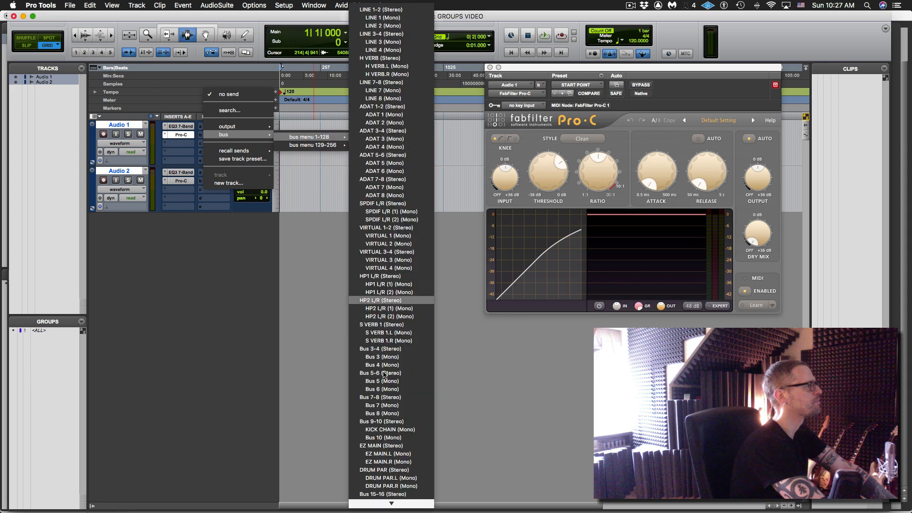
{"action": "left_click", "coordinate": [317, 377]}
Create one new stereo Aux Input track.
{"action": "key", "text": "super+shift+n"}
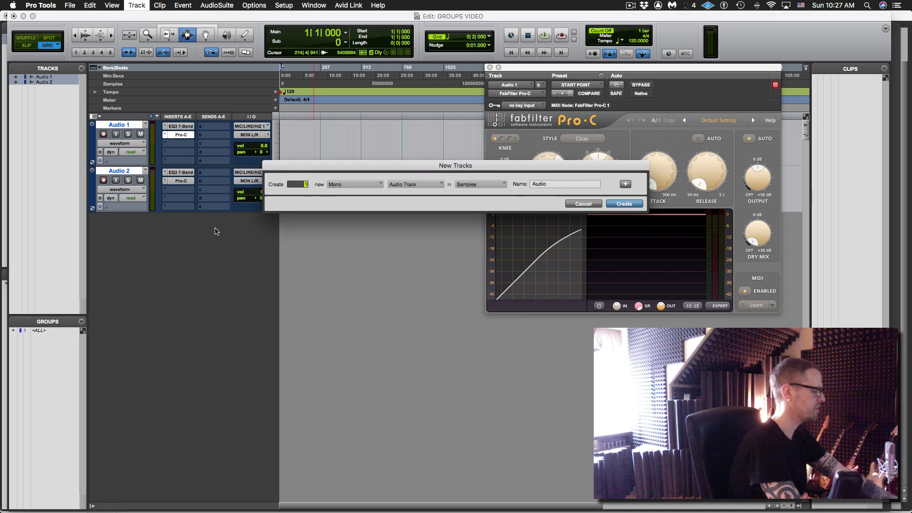
{"action": "key", "text": "super+Right"}
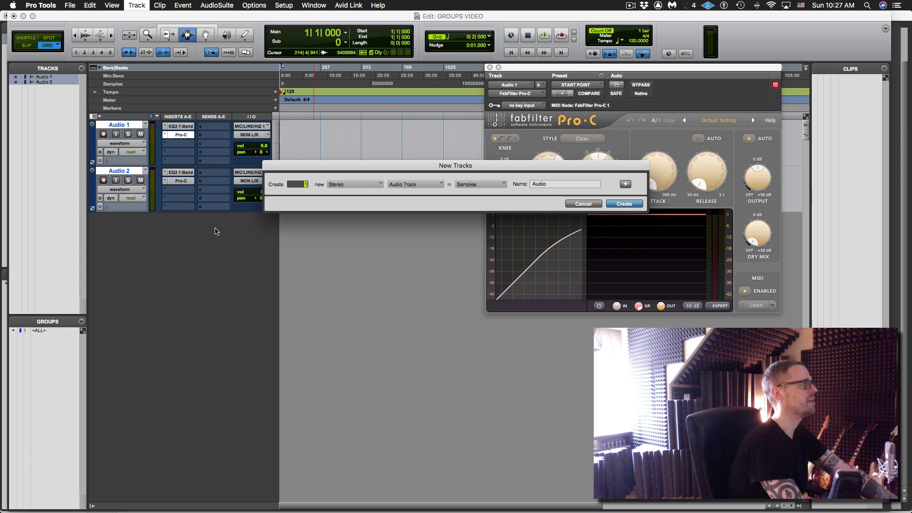
{"action": "key", "text": "super+Down"}
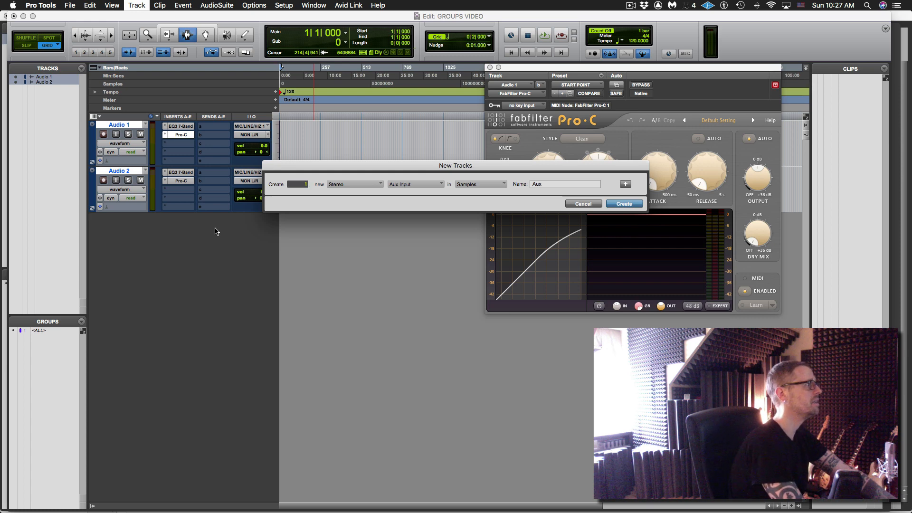
{"action": "key", "text": "Return"}
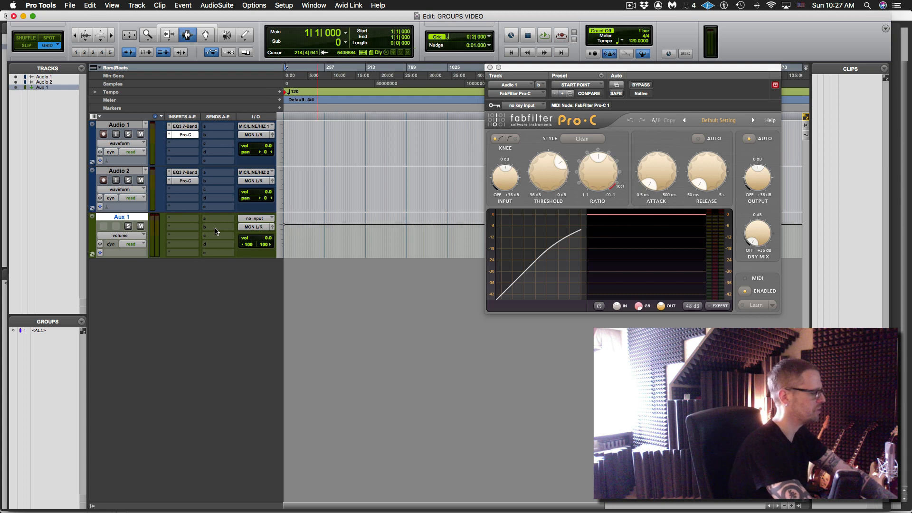
Duplicate the Aux 1 track once, copying only inserts and sends and placing the copy after the last selected track.
{"action": "key", "text": "alt+shift+d"}
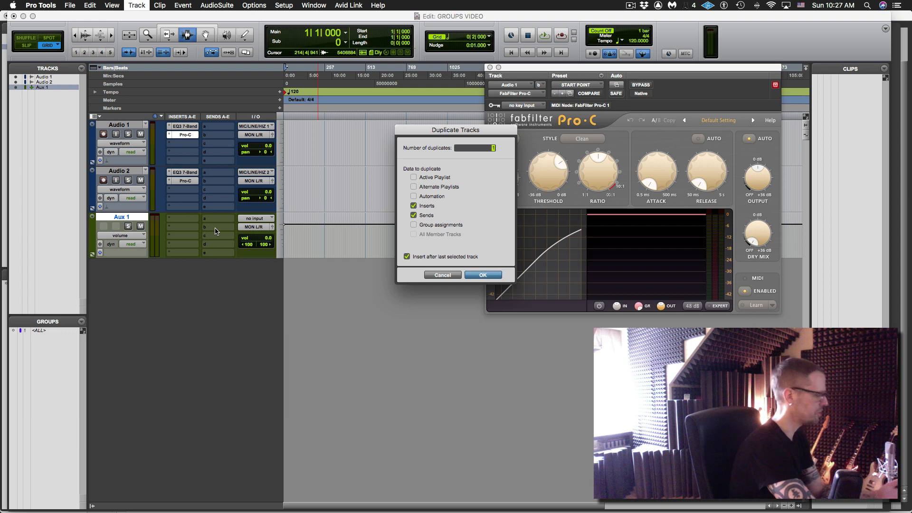
{"action": "left_click", "coordinate": [414, 205], "text": "alt"}
{"action": "left_click", "coordinate": [414, 206], "text": "alt"}
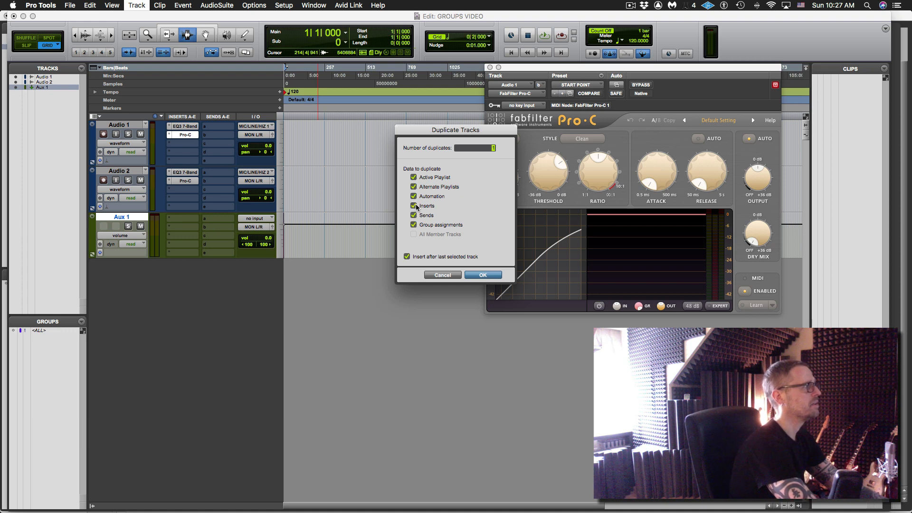
{"action": "left_click", "coordinate": [414, 205], "text": "alt"}
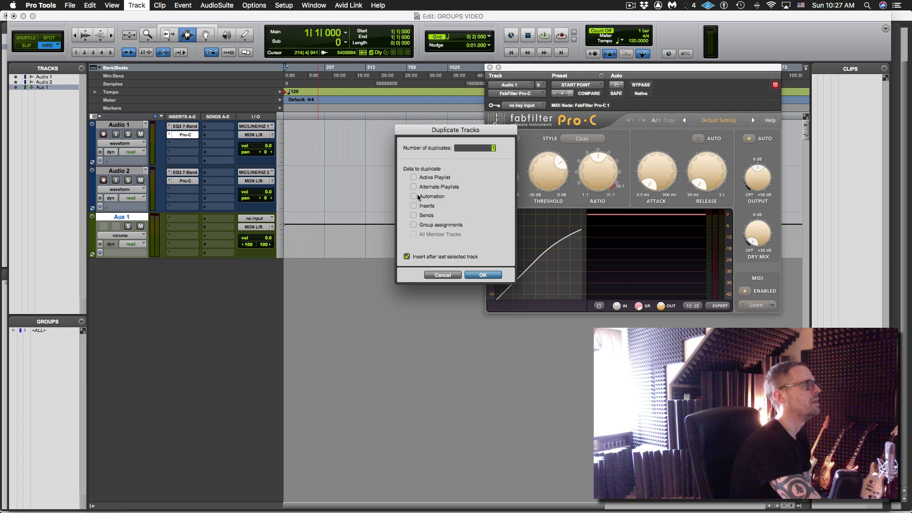
{"action": "left_click", "coordinate": [413, 206]}
{"action": "left_click", "coordinate": [414, 215]}
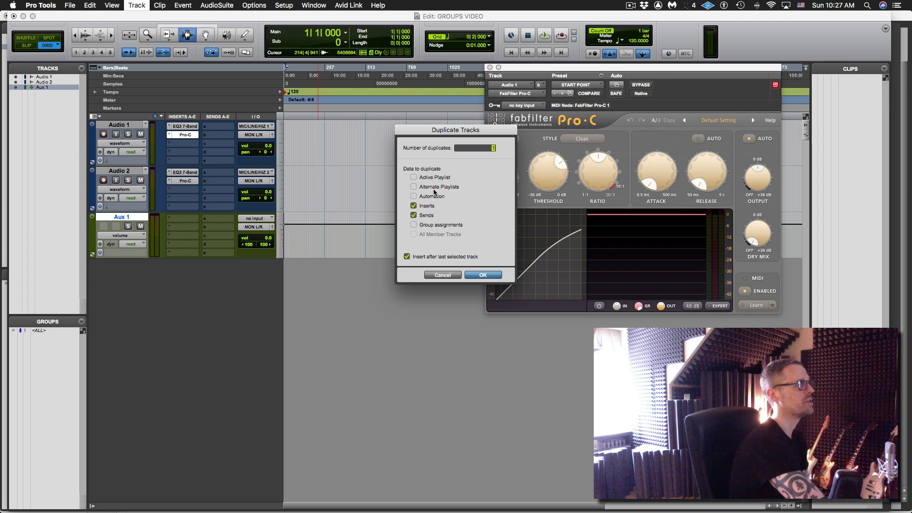
{"action": "left_click", "coordinate": [490, 276]}
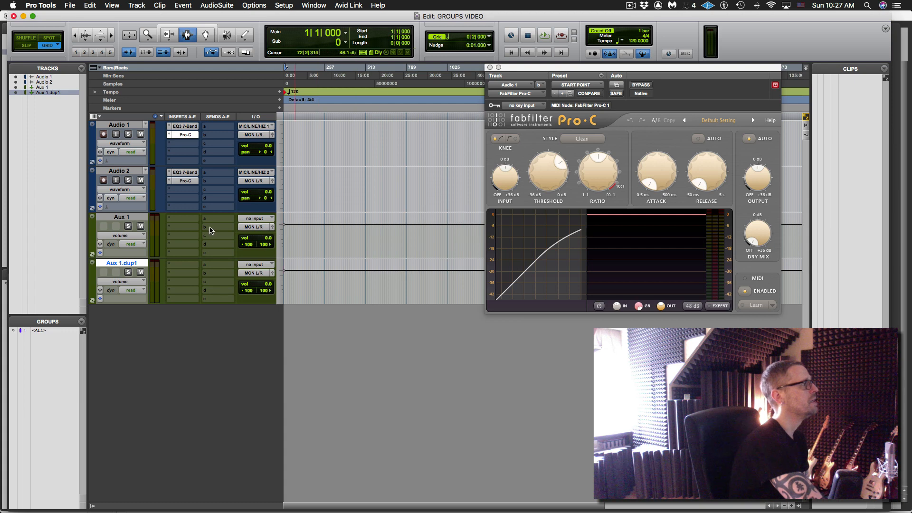
Create one new stereo Master Fader track.
{"action": "key", "text": "super+shift+n"}
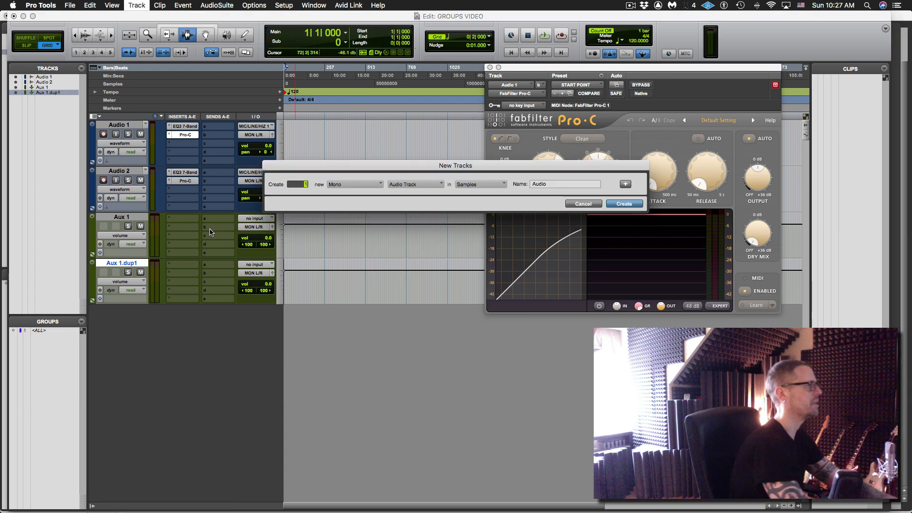
{"action": "key", "text": "super+Down"}
{"action": "key", "text": "super+Down"}
{"action": "key", "text": "super+Down"}
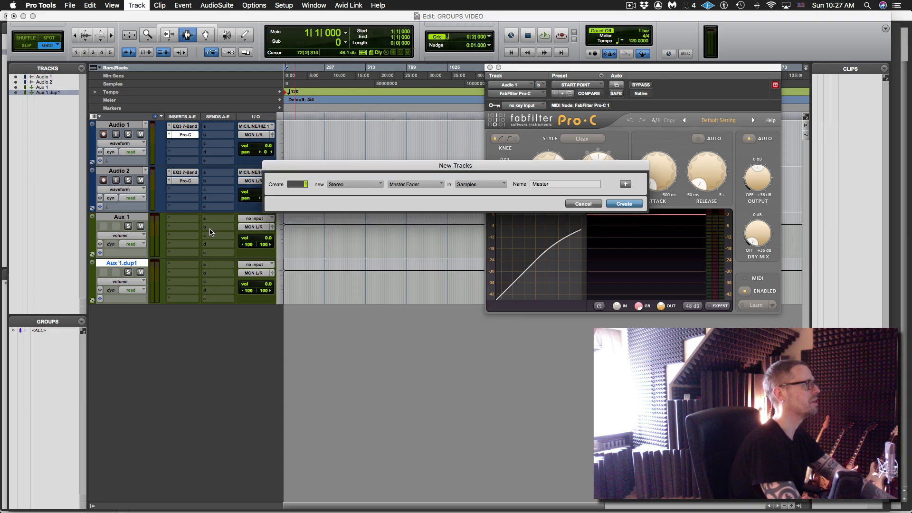
{"action": "key", "text": "super+Up"}
{"action": "key", "text": "Return"}
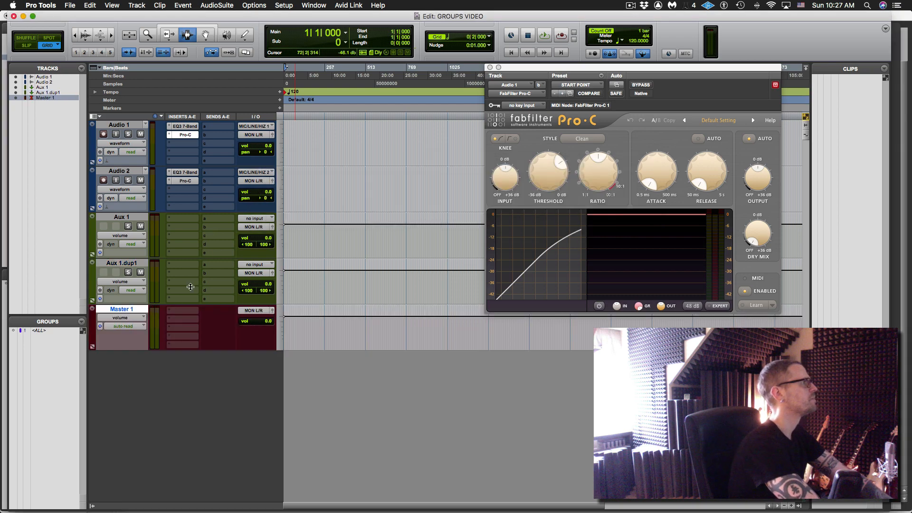
In the Mix window, reorder the tracks so Master 1 comes first, followed by both aux tracks and the audio tracks.
{"action": "key", "text": "super+equal"}
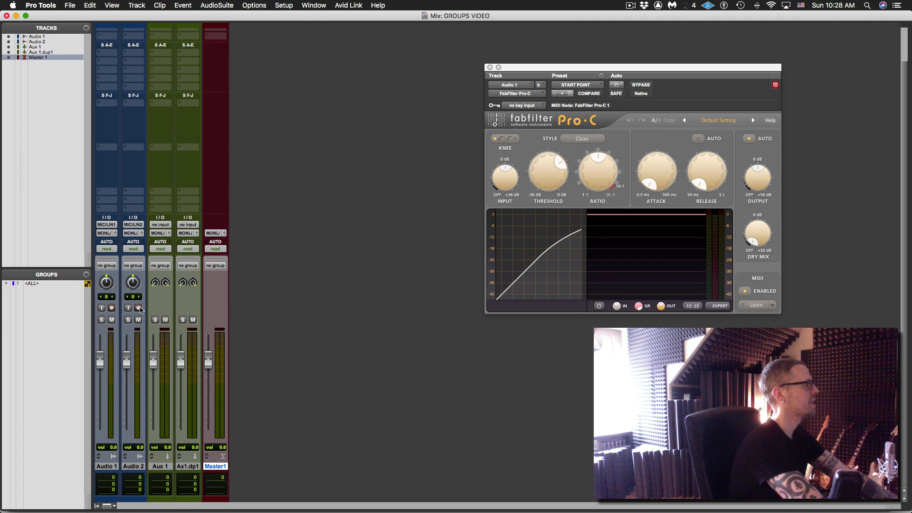
{"action": "left_click_drag", "start_coordinate": [207, 465], "coordinate": [82, 475]}
{"action": "left_click", "coordinate": [182, 467]}
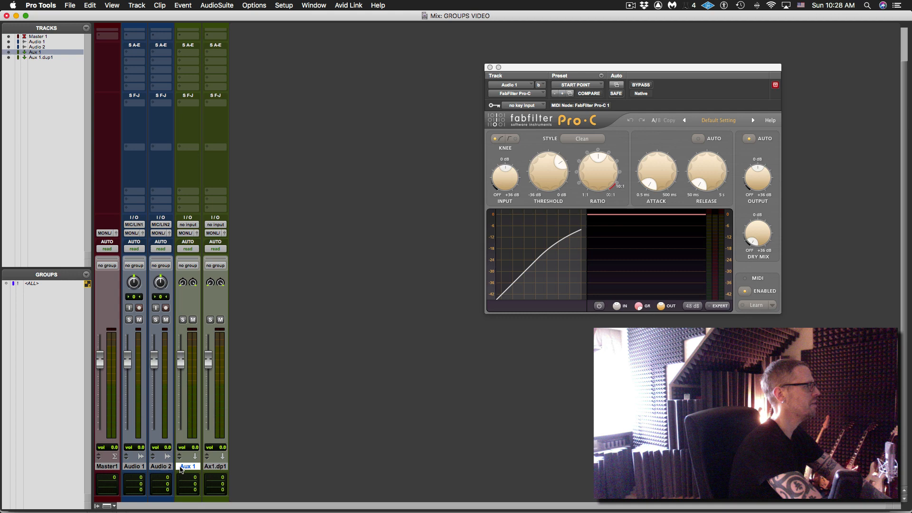
{"action": "left_click", "coordinate": [213, 468], "text": "shift"}
{"action": "left_click_drag", "start_coordinate": [213, 468], "coordinate": [130, 465]}
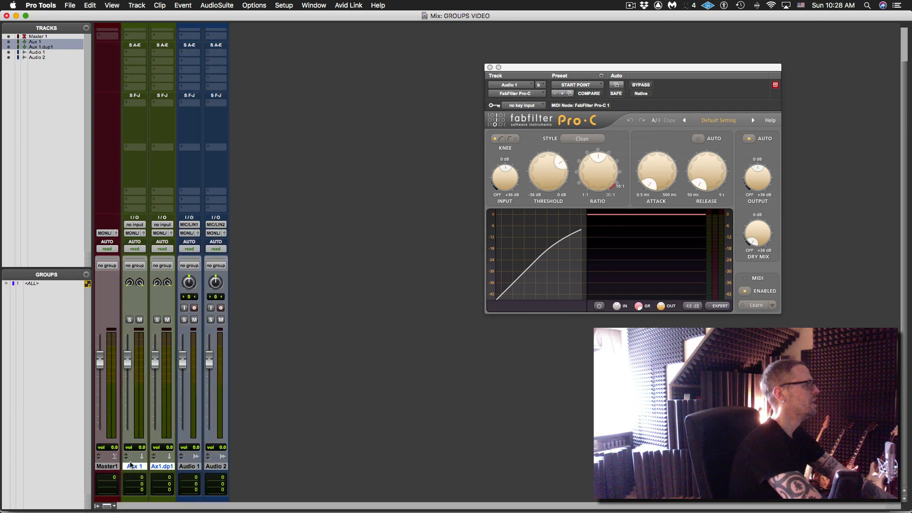
Rename the Aux 1 track as Verb and its duplicate as DLY.
{"action": "double_click", "coordinate": [135, 466]}
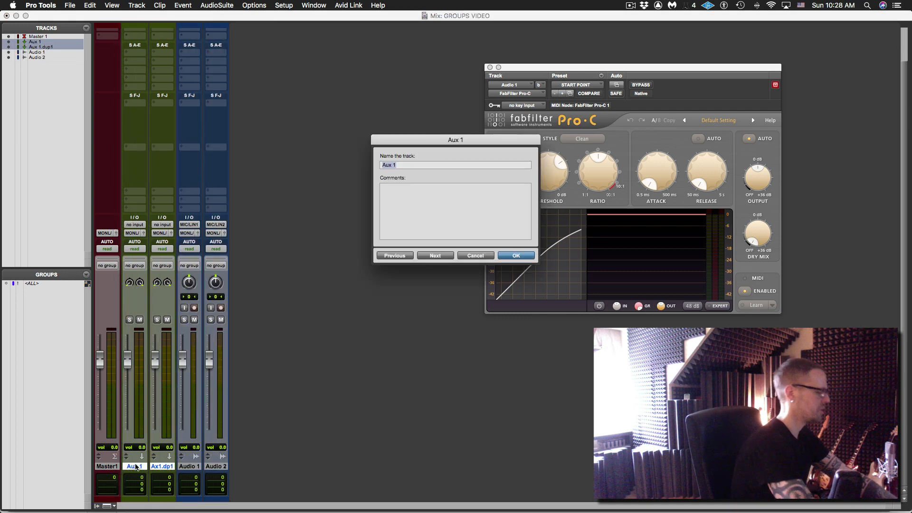
{"action": "type", "text": "Verb"}
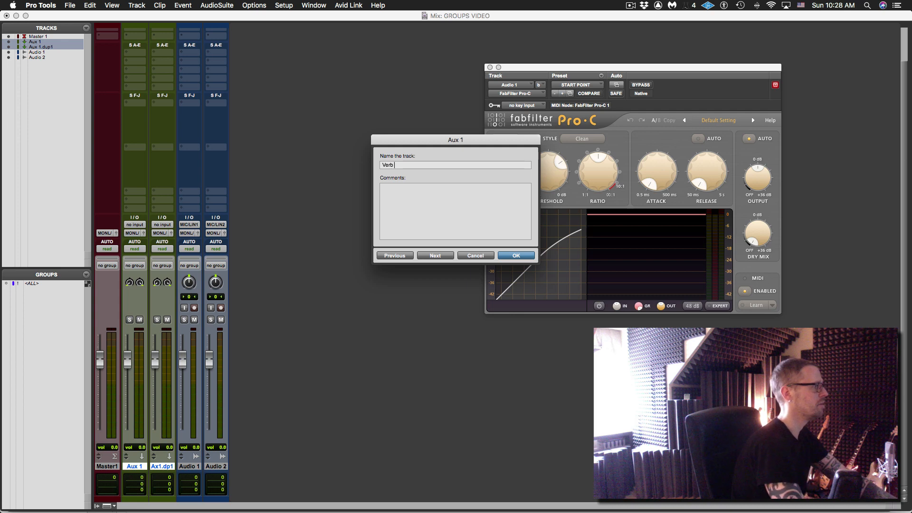
{"action": "key", "text": "super+Right"}
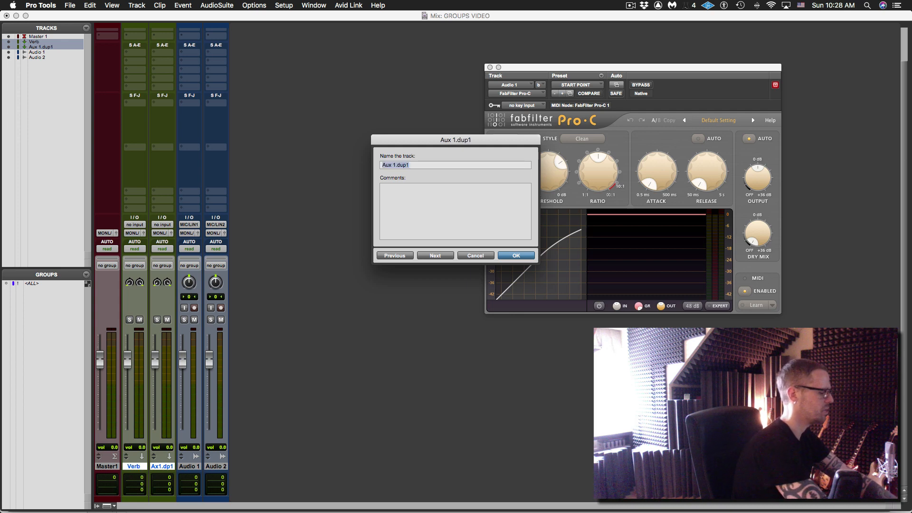
{"action": "type", "text": "DRLY"}
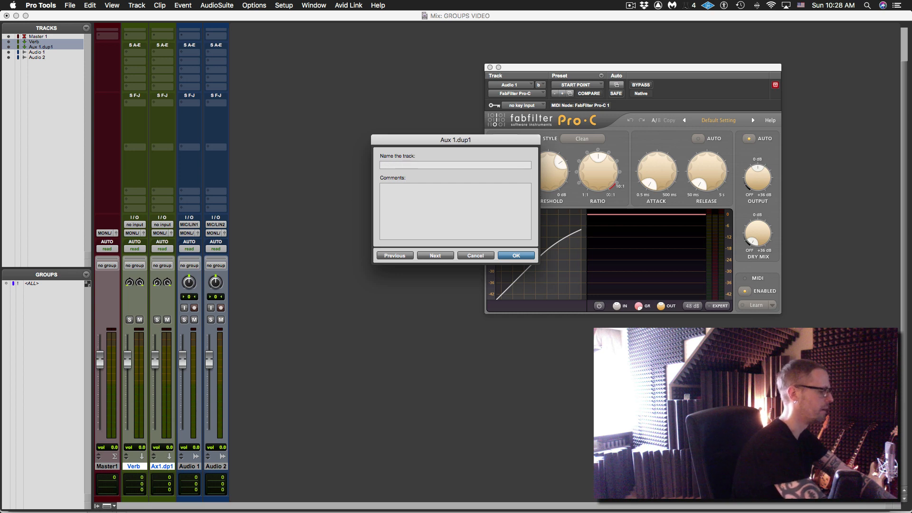
{"action": "key", "text": "Return"}
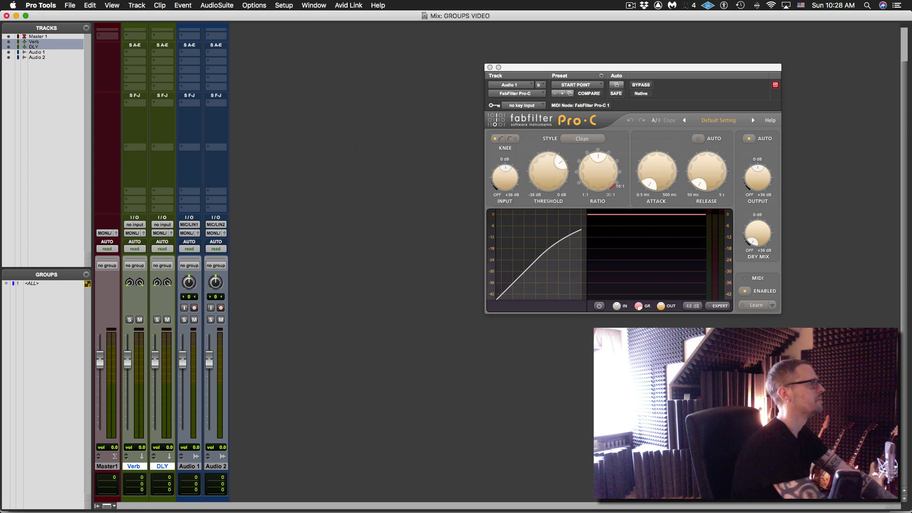
Back in the Edit window, close the Pro-C plug-in and assign send A of both audio tracks to the Verb track.
{"action": "key", "text": "super+equal"}
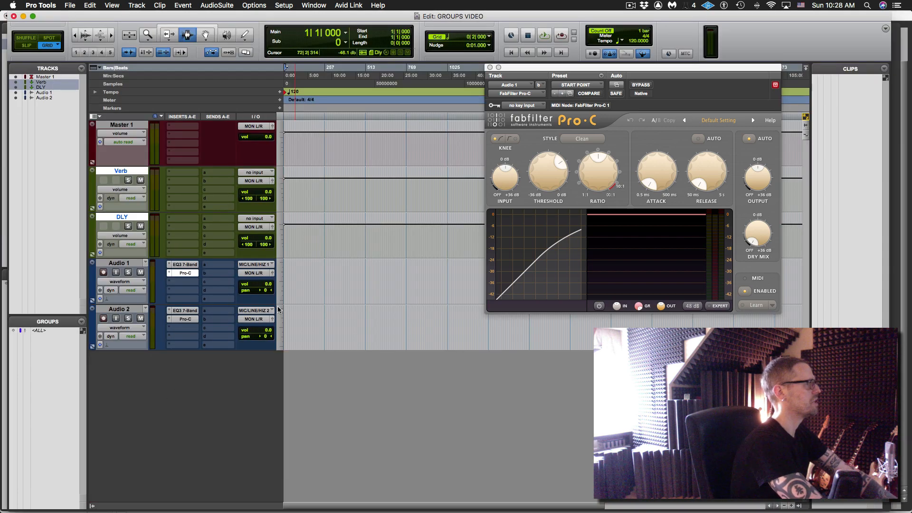
{"action": "key", "text": "super+w"}
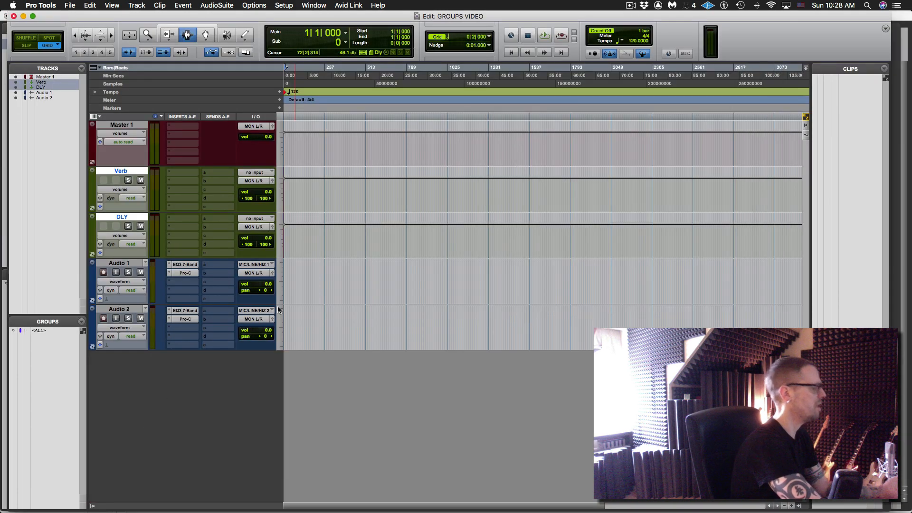
{"action": "left_click", "coordinate": [138, 264]}
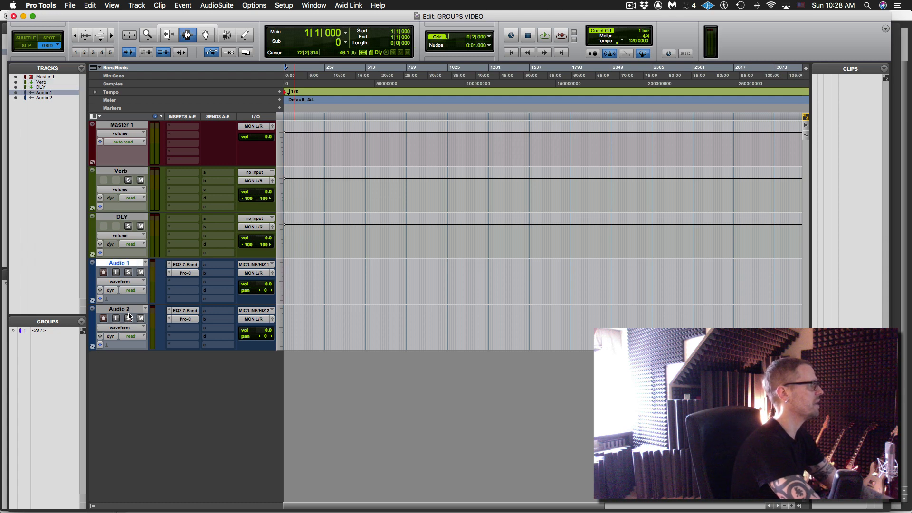
{"action": "left_click", "coordinate": [127, 309], "text": "shift"}
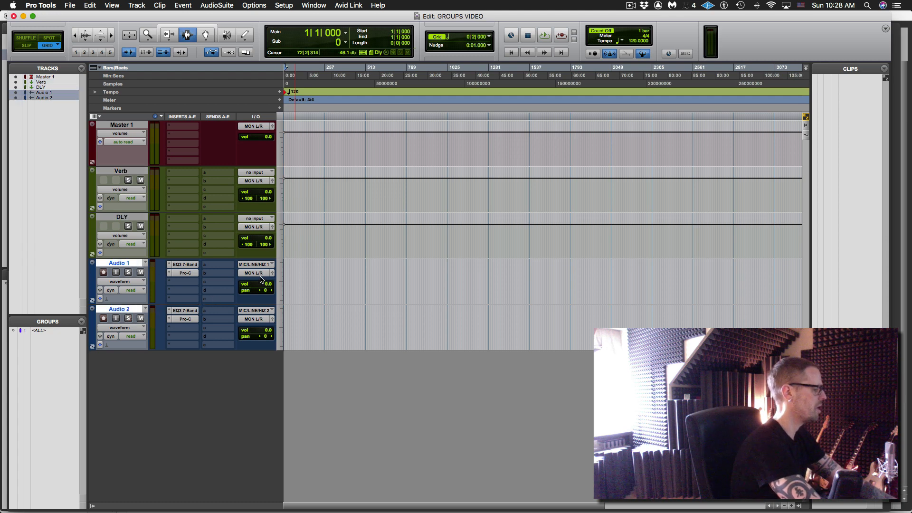
{"action": "left_click", "coordinate": [218, 265]}
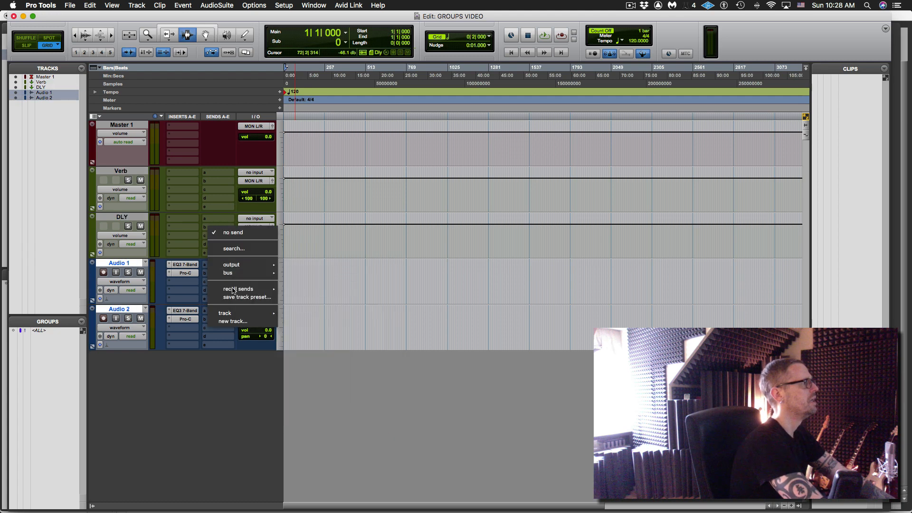
{"action": "mouse_move", "coordinate": [237, 312]}
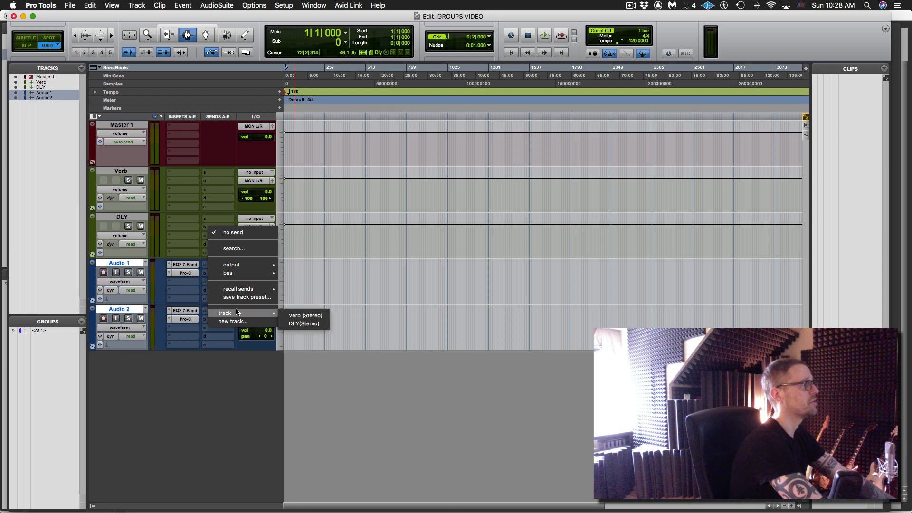
{"action": "left_click", "coordinate": [294, 313]}
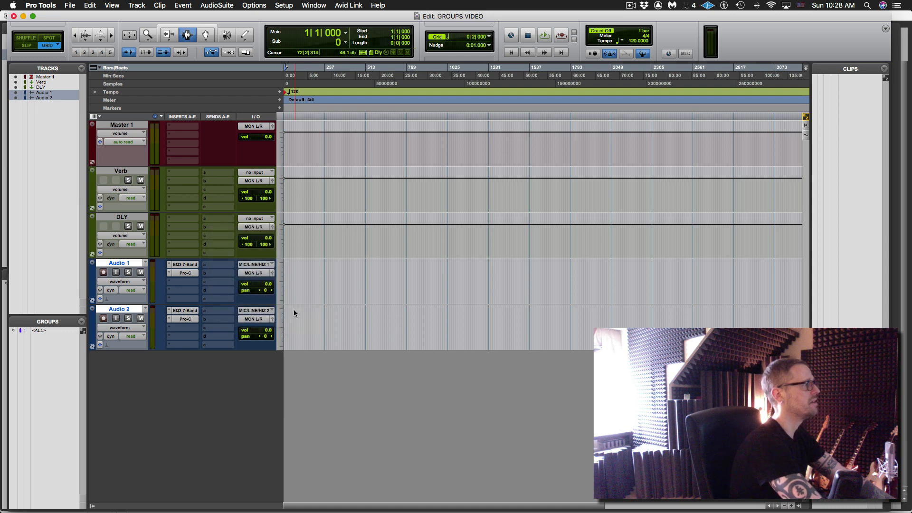
Show the Sends F-J column and assign send F of both audio tracks to the DLY track.
{"action": "left_click", "coordinate": [103, 118]}
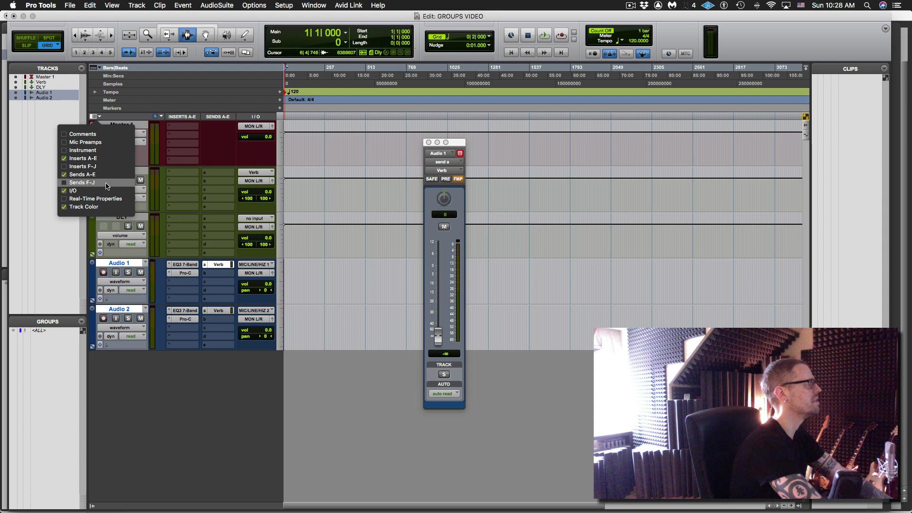
{"action": "left_click", "coordinate": [106, 184]}
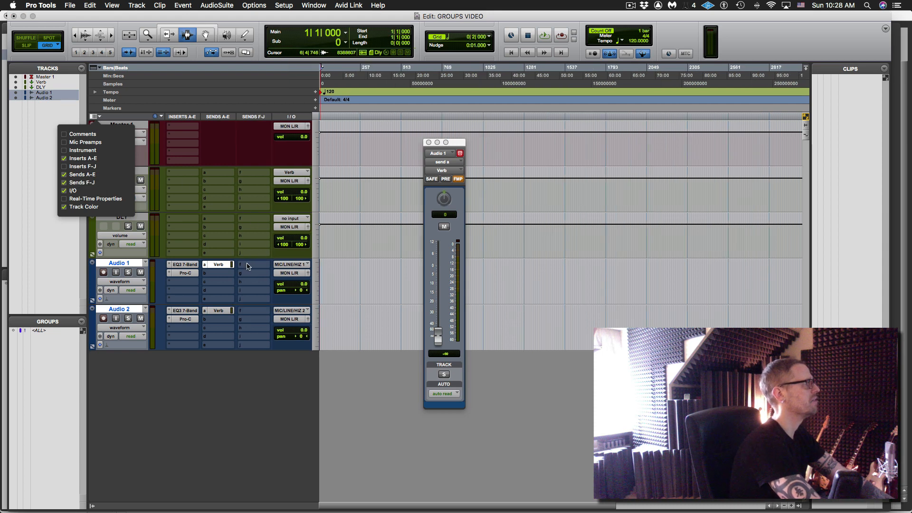
{"action": "left_click", "coordinate": [247, 267]}
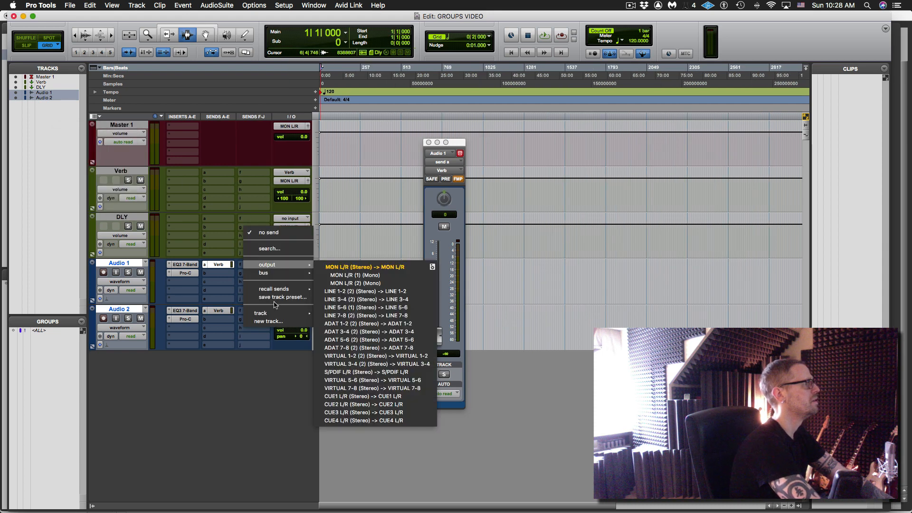
{"action": "mouse_move", "coordinate": [276, 313]}
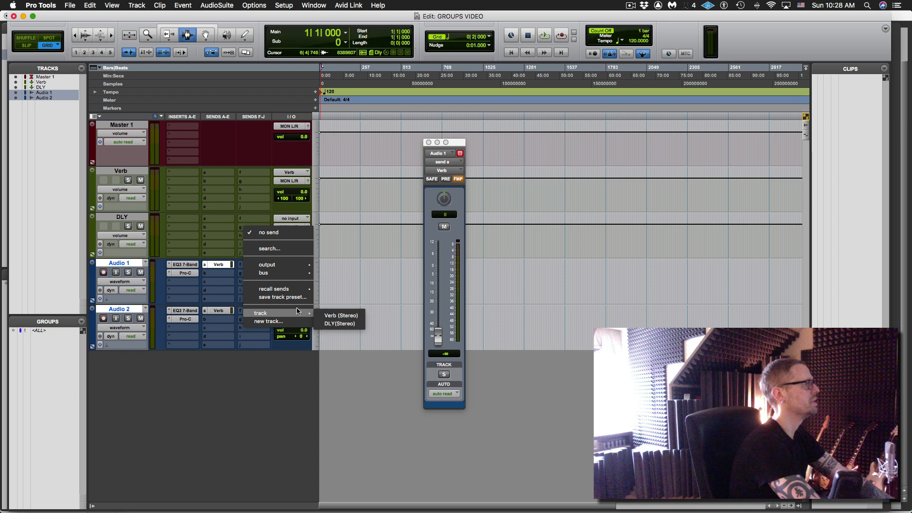
{"action": "left_click", "coordinate": [340, 324]}
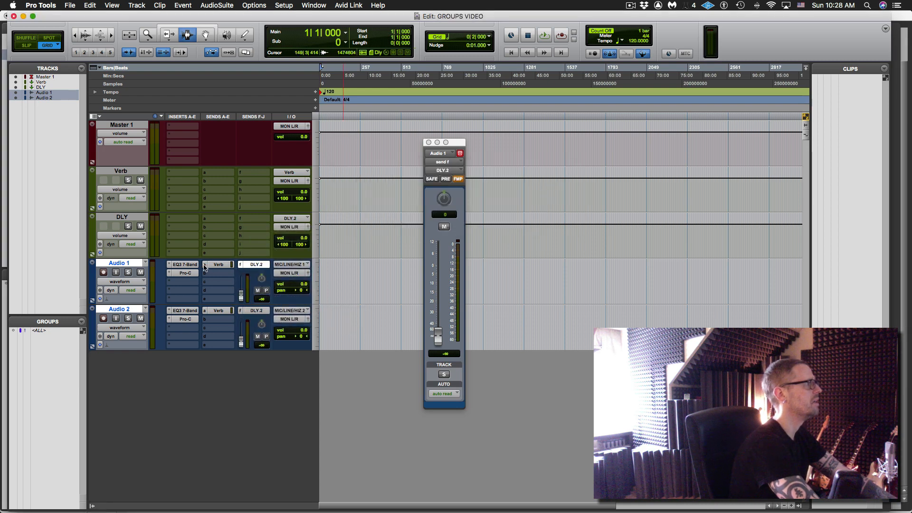
Display the send A level controls on both audio tracks and close the floating send window.
{"action": "left_click", "coordinate": [204, 266]}
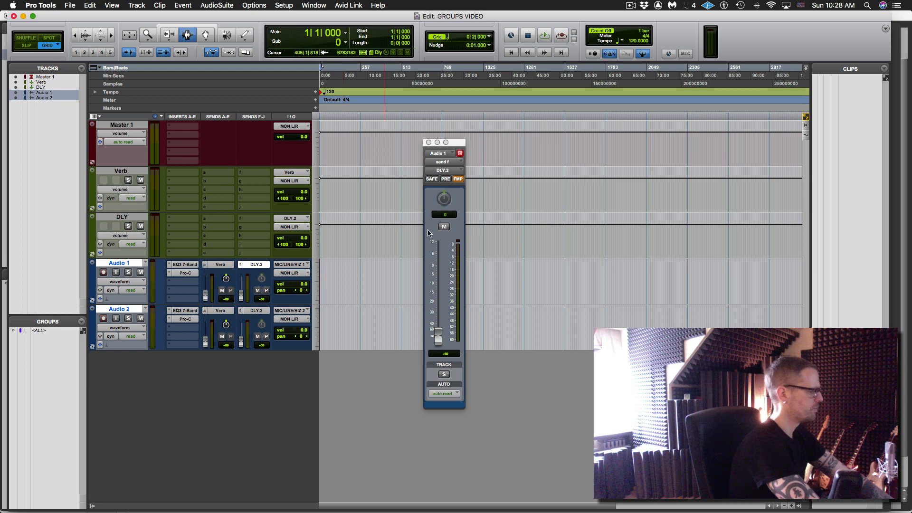
{"action": "key", "text": "super+w"}
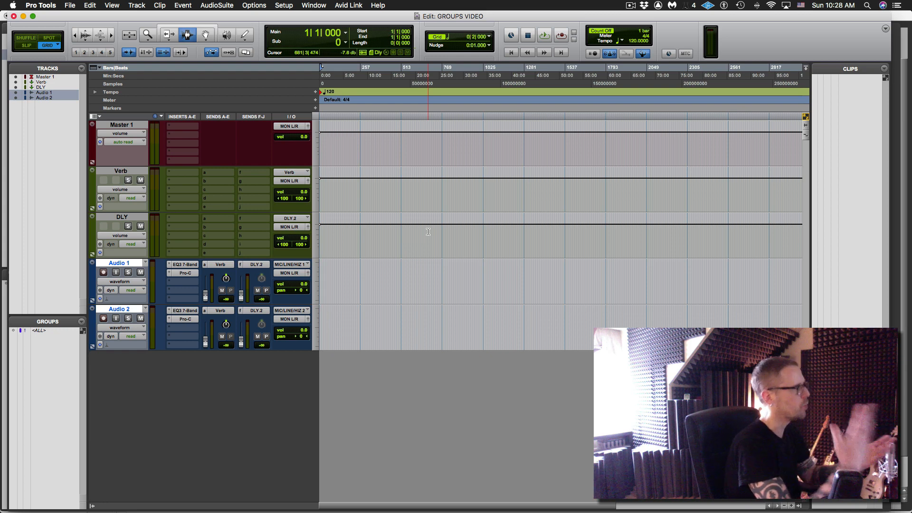
Select a range across Audio 1 and Audio 2 and begin a Mix/Edit group for them with Follow Globals turned off.
{"action": "left_click_drag", "start_coordinate": [467, 266], "coordinate": [422, 316]}
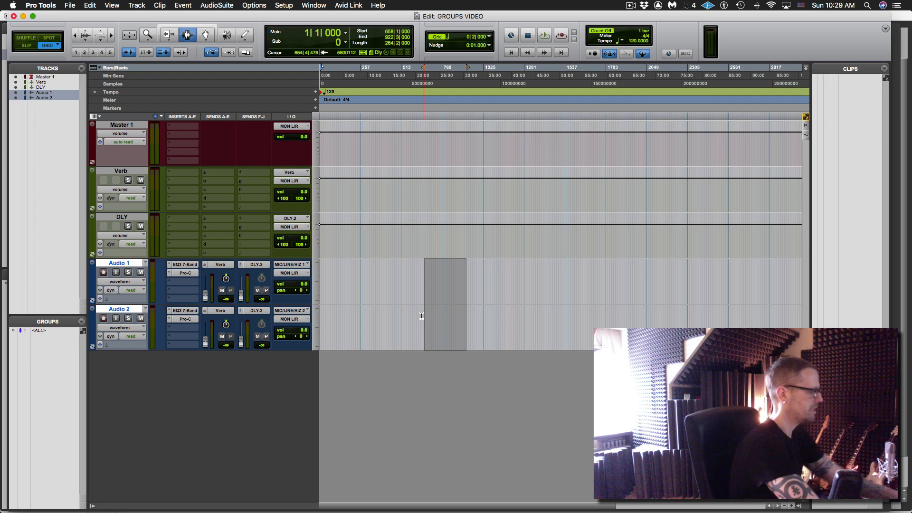
{"action": "key", "text": "super+g"}
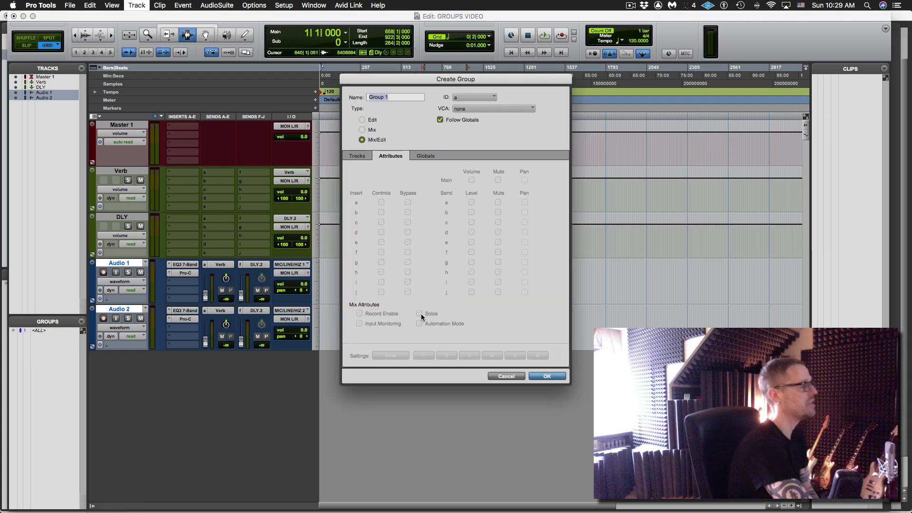
{"action": "left_click", "coordinate": [440, 120]}
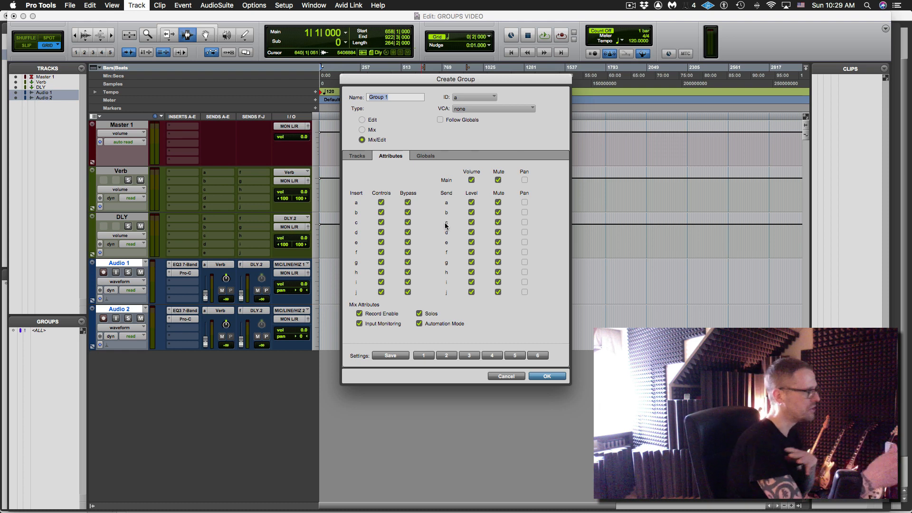
Toggle the group's insert bypass and controls, solo, send level and mute, and main volume and mute attributes off and back on.
{"action": "left_click", "coordinate": [408, 213], "text": "alt"}
{"action": "left_click", "coordinate": [408, 212], "text": "alt"}
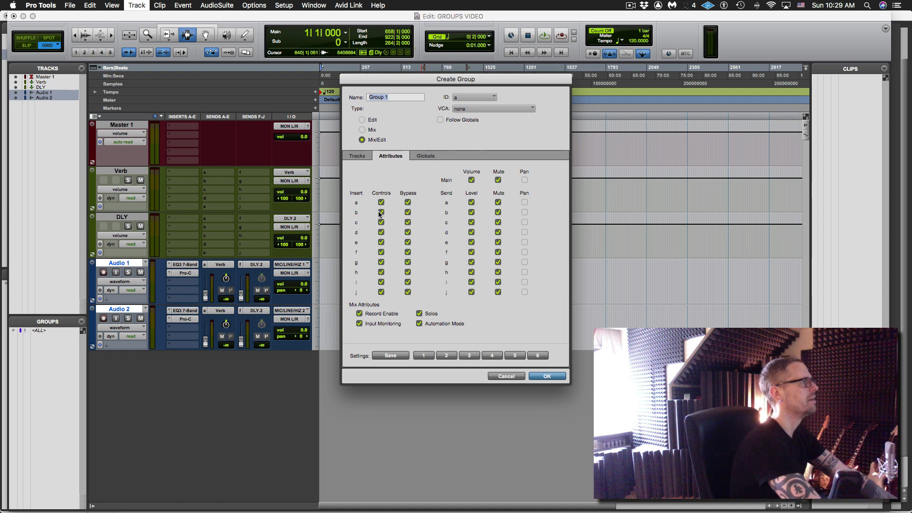
{"action": "left_click", "coordinate": [380, 213], "text": "alt"}
{"action": "left_click", "coordinate": [381, 212], "text": "alt"}
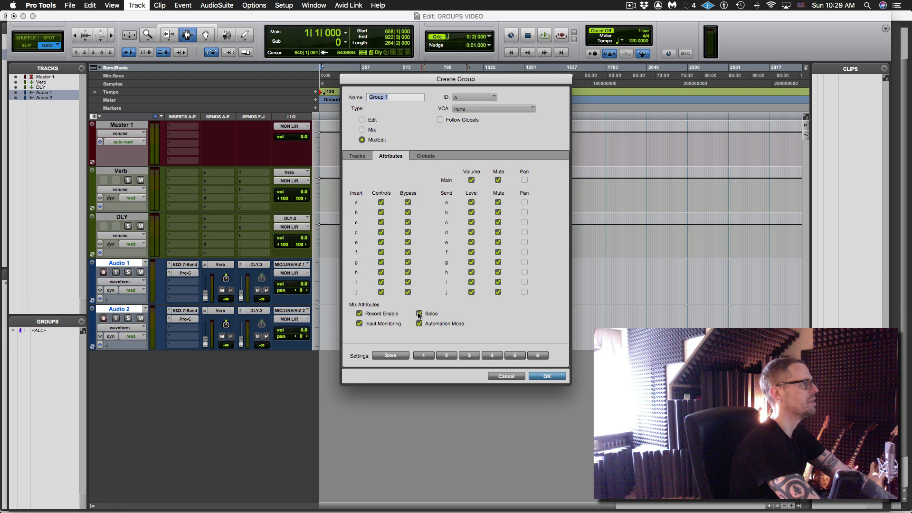
{"action": "left_click", "coordinate": [419, 314], "text": "alt"}
{"action": "left_click", "coordinate": [418, 314], "text": "alt"}
{"action": "left_click", "coordinate": [470, 292], "text": "alt"}
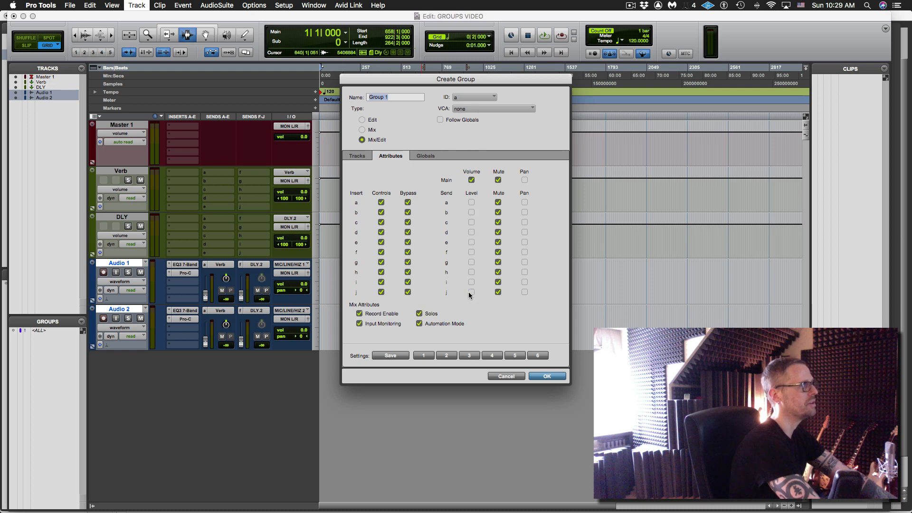
{"action": "left_click", "coordinate": [471, 292], "text": "alt"}
{"action": "left_click", "coordinate": [497, 290], "text": "alt"}
{"action": "left_click", "coordinate": [497, 290], "text": "alt"}
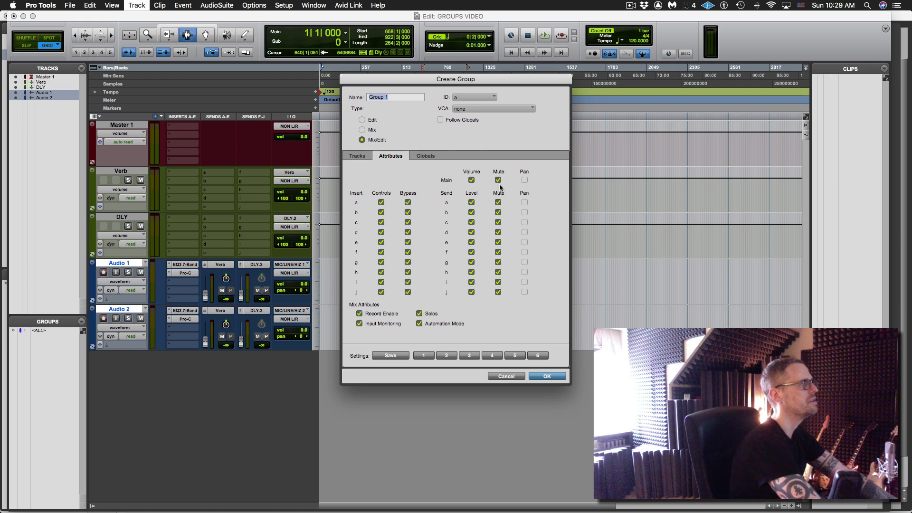
{"action": "left_click", "coordinate": [497, 180]}
{"action": "left_click", "coordinate": [498, 180]}
{"action": "left_click", "coordinate": [472, 180]}
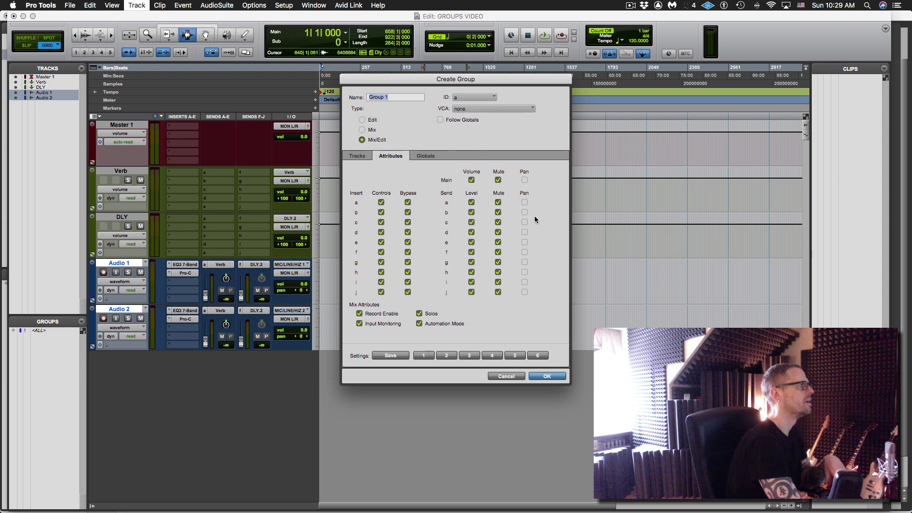
Create the group of Audio 1 and Audio 2 with every attribute enabled except Pan.
{"action": "key", "text": "Return"}
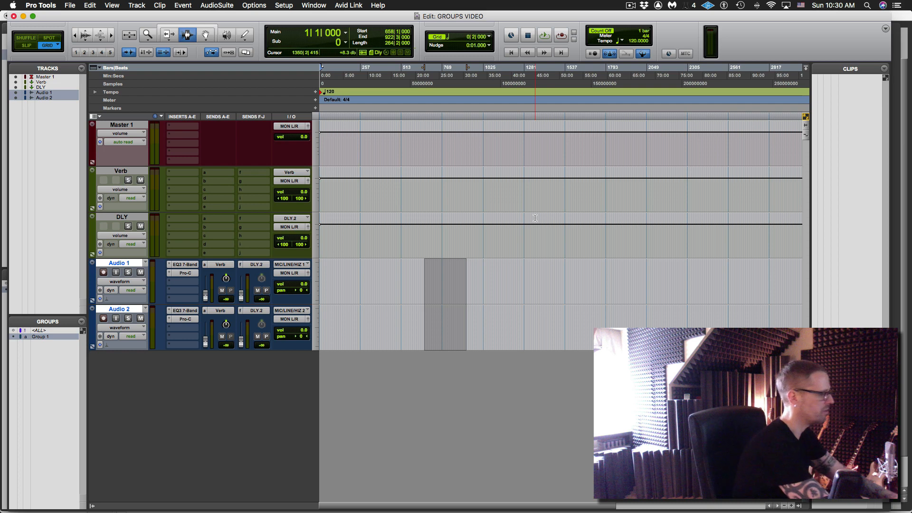
Duplicate Audio 1 and Audio 2 once with their inserts and sends, and colour the duplicates light blue.
{"action": "key", "text": "alt+shift+d"}
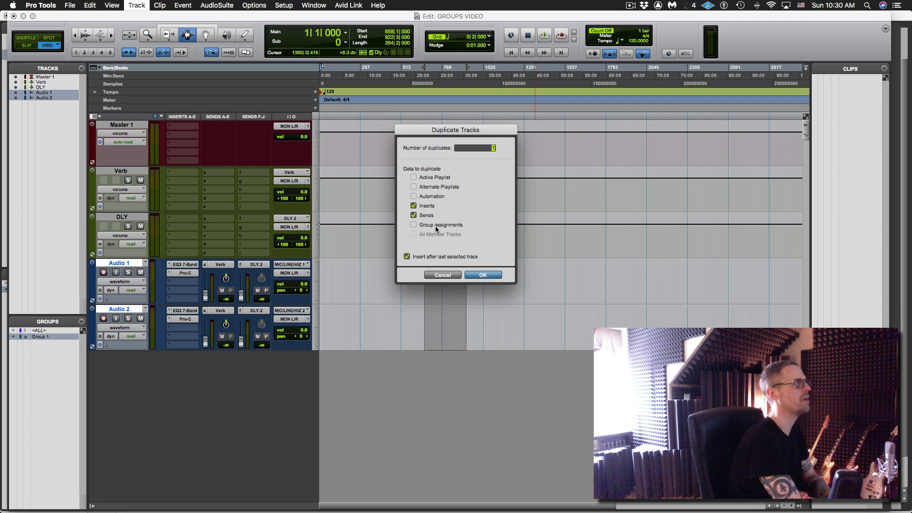
{"action": "key", "text": "Return"}
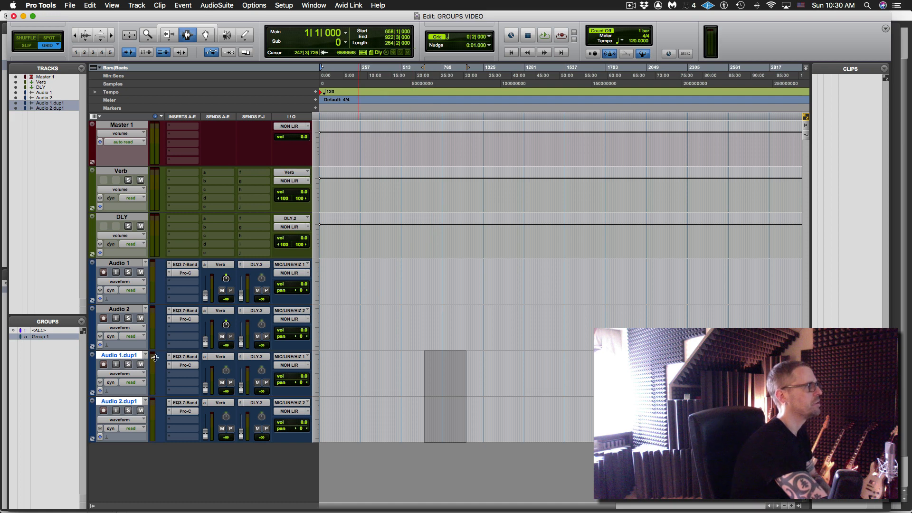
{"action": "double_click", "coordinate": [94, 372]}
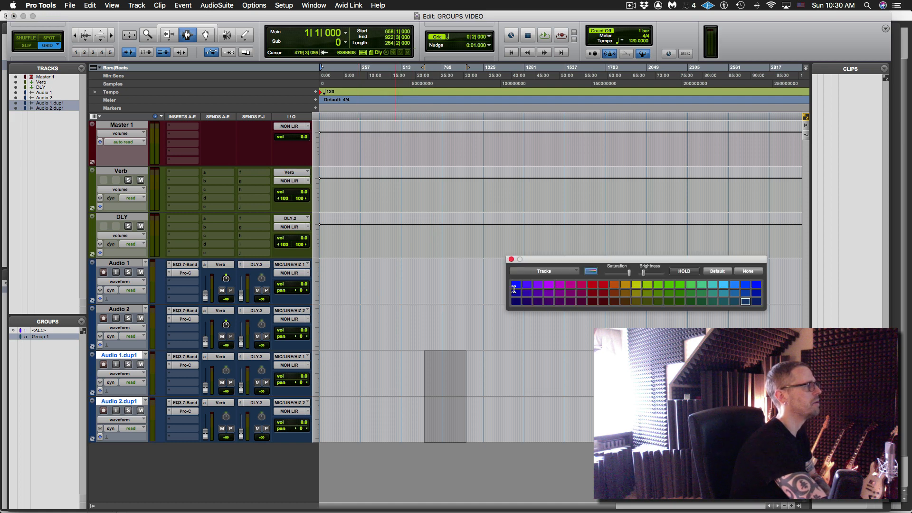
{"action": "left_click", "coordinate": [723, 284]}
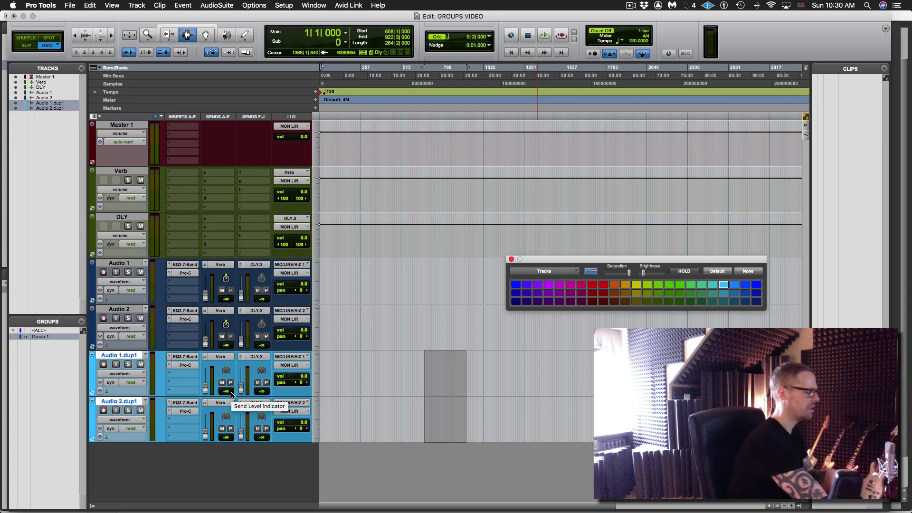
Create a Mix/Edit group from the two light blue duplicate tracks with Follow Globals enabled.
{"action": "key", "text": "super+g"}
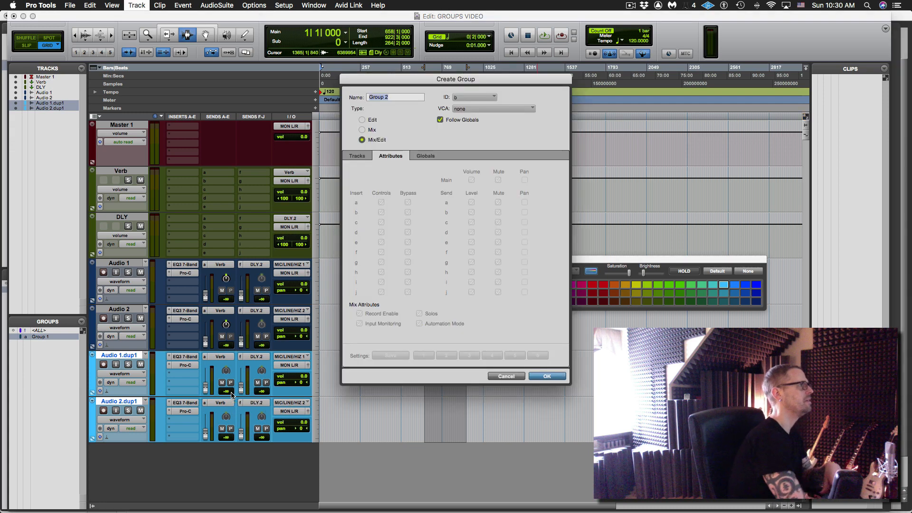
{"action": "key", "text": "Return"}
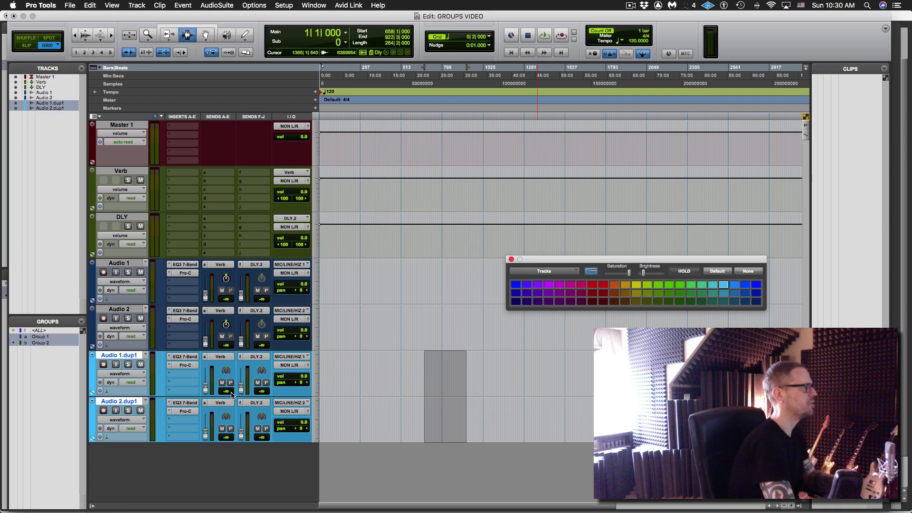
Duplicate the two light blue tracks once with inserts and sends, and colour the new pair medium blue.
{"action": "key", "text": "alt+shift+d"}
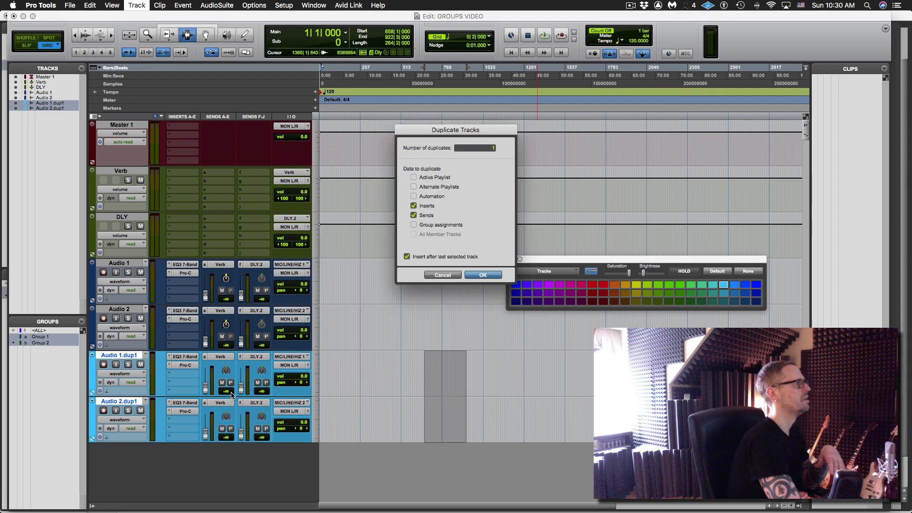
{"action": "key", "text": "Return"}
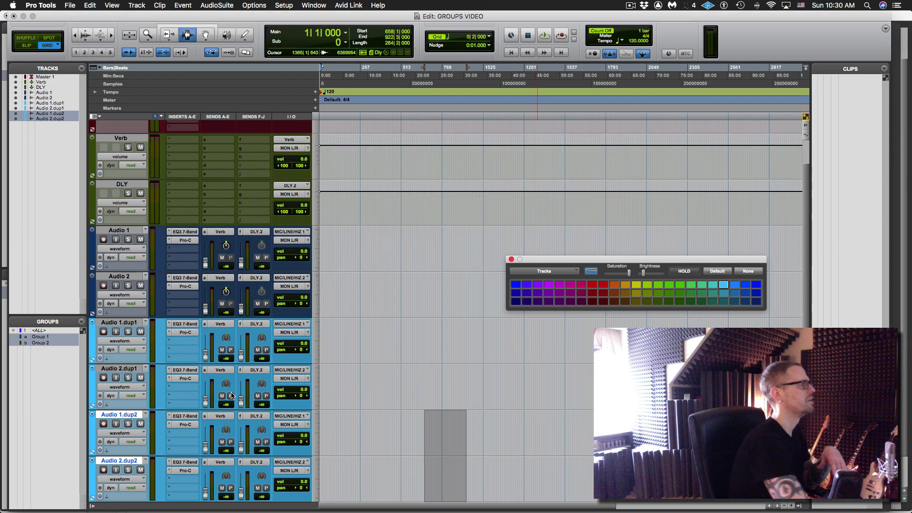
{"action": "left_click", "coordinate": [734, 293]}
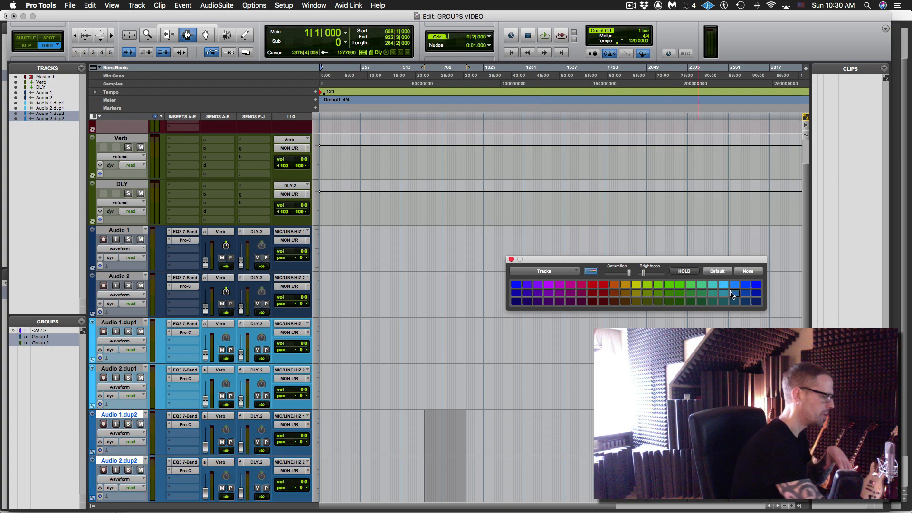
Create a Mix/Edit group from the two medium blue duplicate tracks with Follow Globals enabled.
{"action": "key", "text": "super+g"}
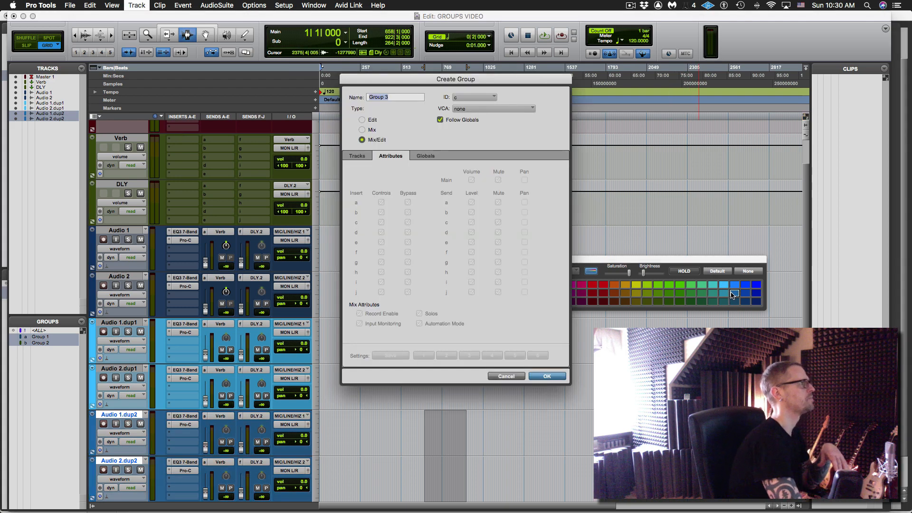
{"action": "key", "text": "Return"}
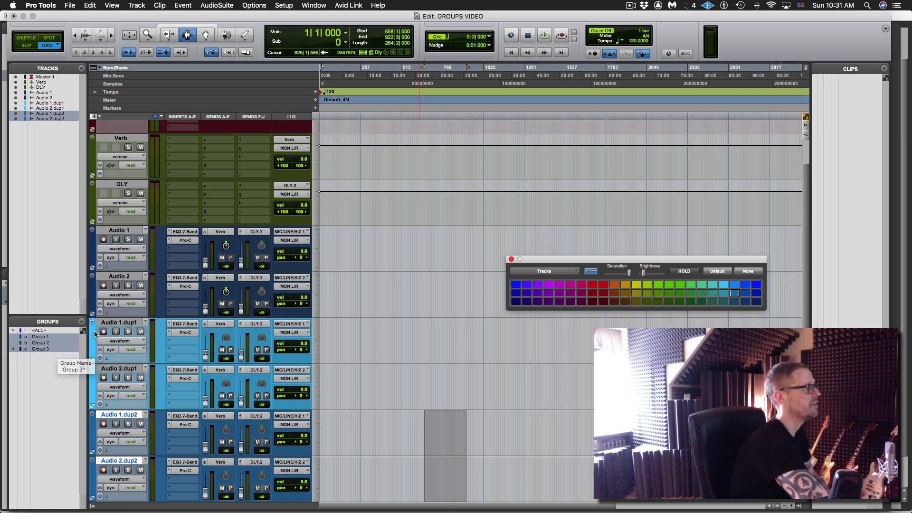
Examine group membership by selecting Audio 1.dup1 and Audio 2.dup1 individually, followed by the member tracks of each group.
{"action": "left_click", "coordinate": [107, 323]}
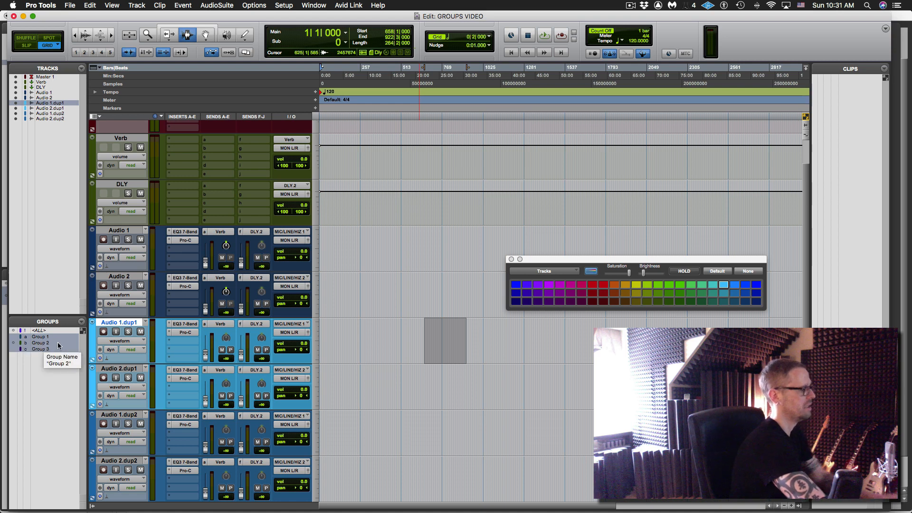
{"action": "left_click", "coordinate": [116, 370], "text": "shift"}
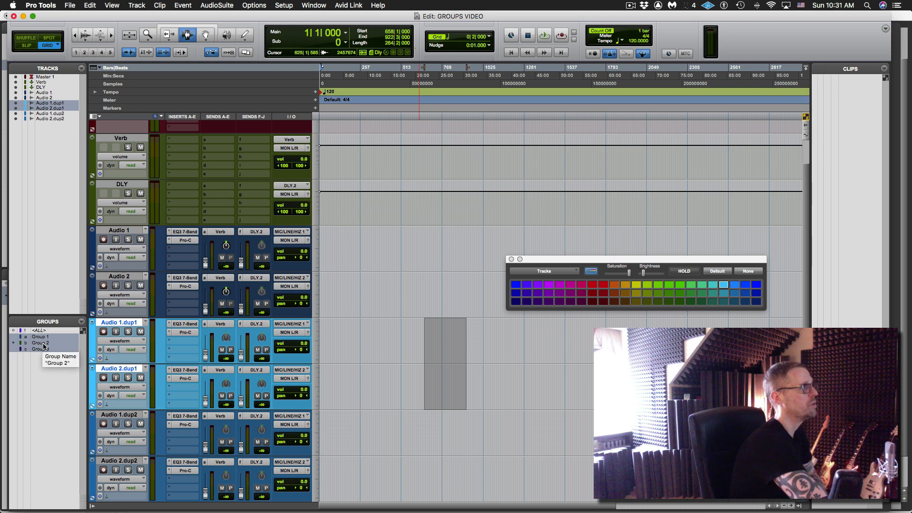
{"action": "left_click", "coordinate": [14, 338]}
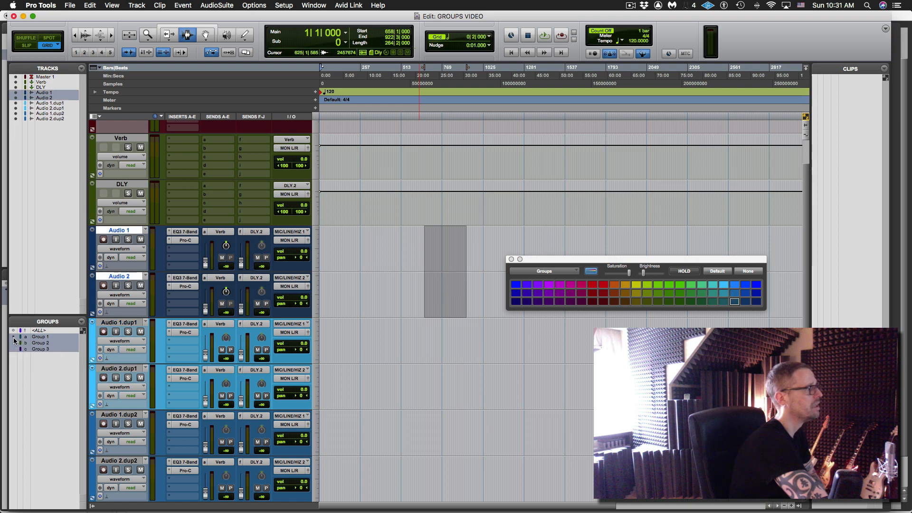
{"action": "left_click", "coordinate": [15, 343]}
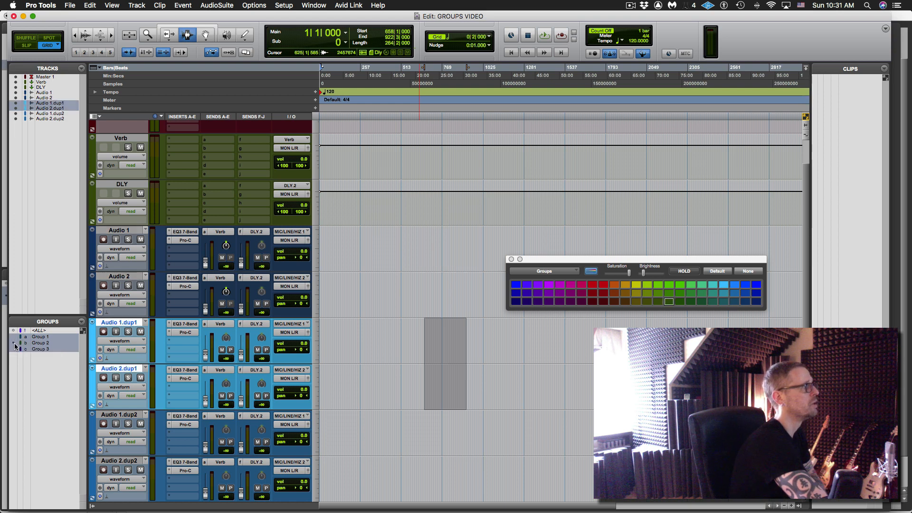
{"action": "left_click", "coordinate": [15, 349]}
{"action": "left_click", "coordinate": [15, 342]}
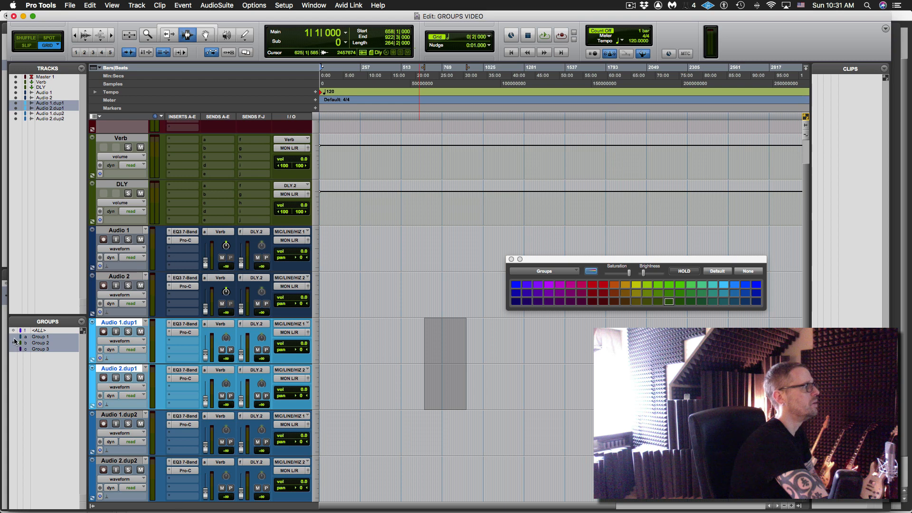
{"action": "left_click", "coordinate": [15, 337]}
{"action": "left_click", "coordinate": [15, 343]}
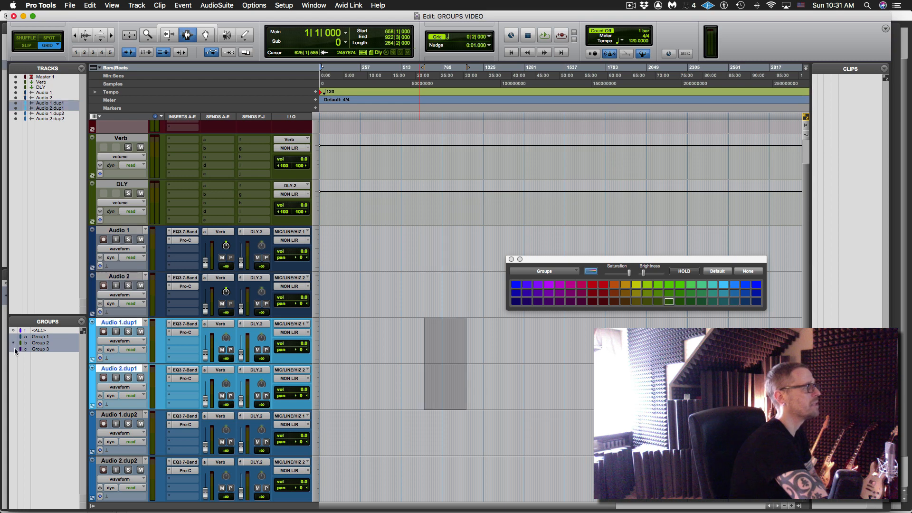
Duplicate the two medium blue Group 3 tracks once with inserts and sends, and colour the new pair teal.
{"action": "left_click", "coordinate": [15, 349]}
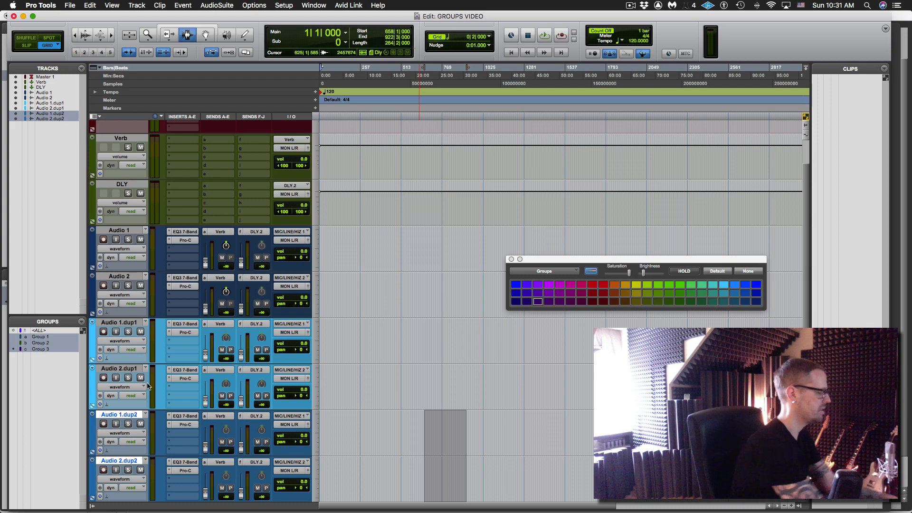
{"action": "key", "text": "alt+shift+d"}
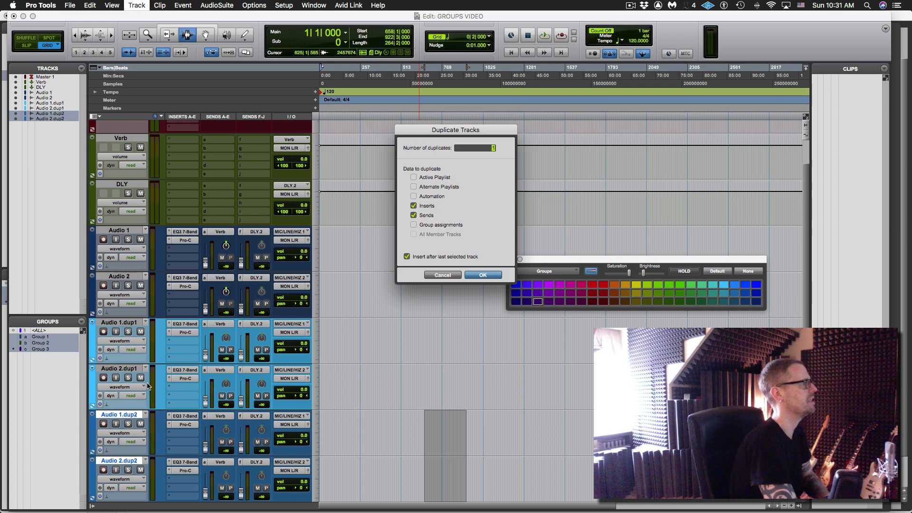
{"action": "key", "text": "Return"}
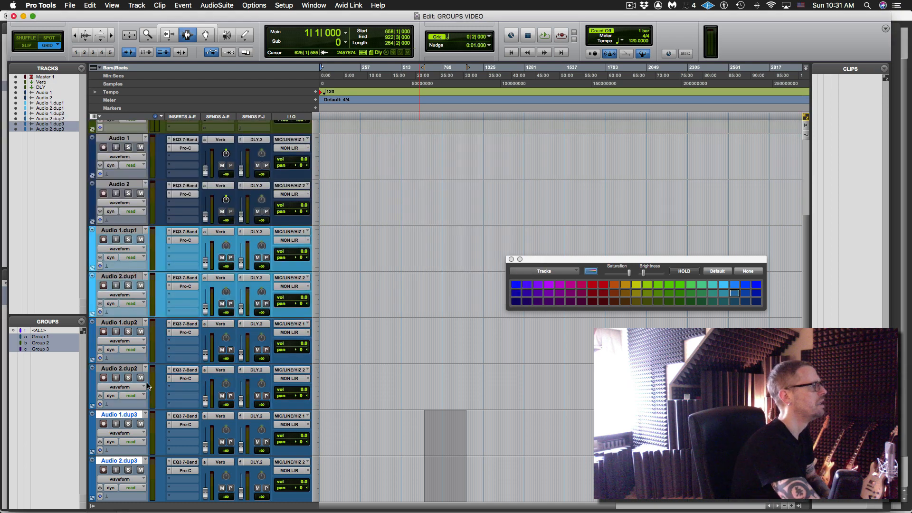
{"action": "left_click", "coordinate": [713, 293]}
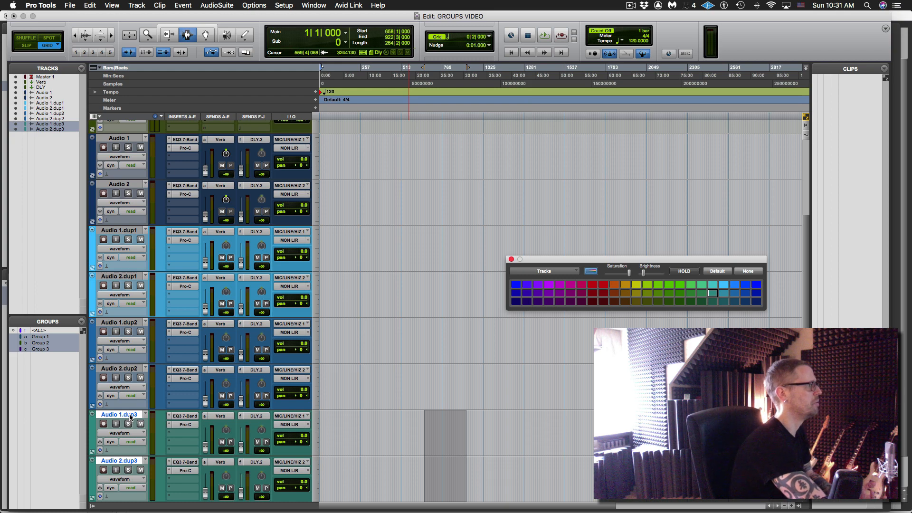
Create a Mix/Edit group named DRUM with ID d from the two teal tracks, keeping Follow Globals enabled.
{"action": "key", "text": "super+g"}
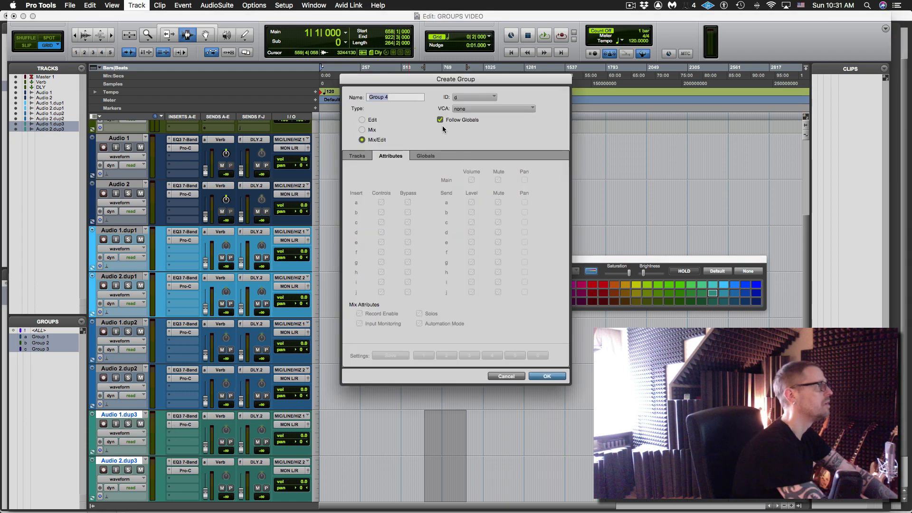
{"action": "type", "text": "DRUM"}
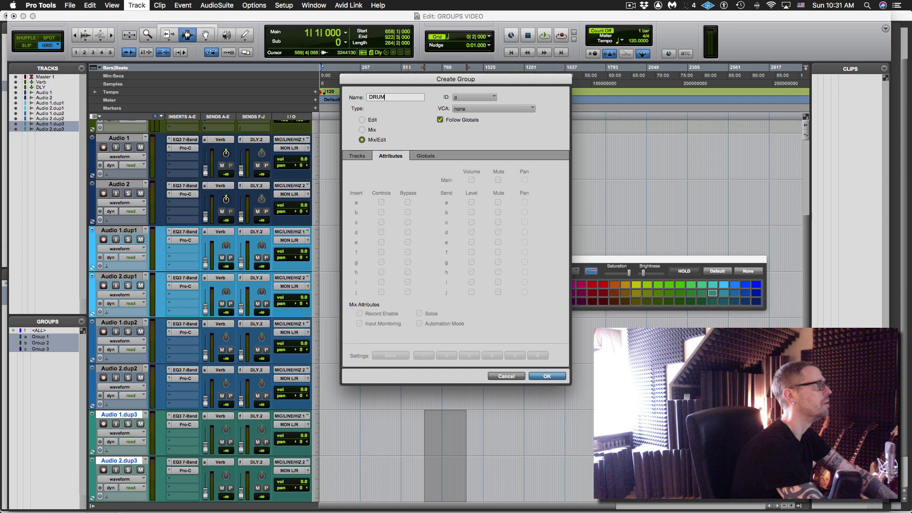
{"action": "left_click", "coordinate": [483, 96]}
{"action": "mouse_move", "coordinate": [481, 97]}
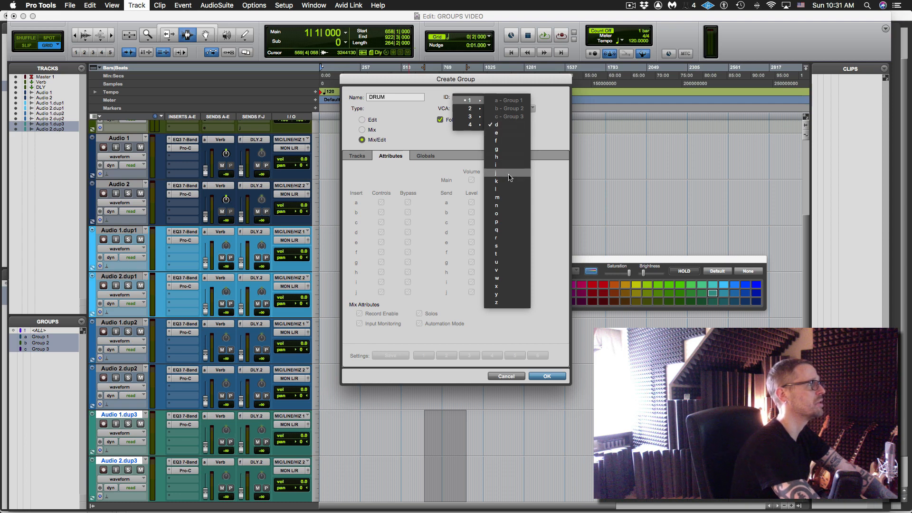
{"action": "key", "text": "Escape"}
{"action": "left_click", "coordinate": [473, 98]}
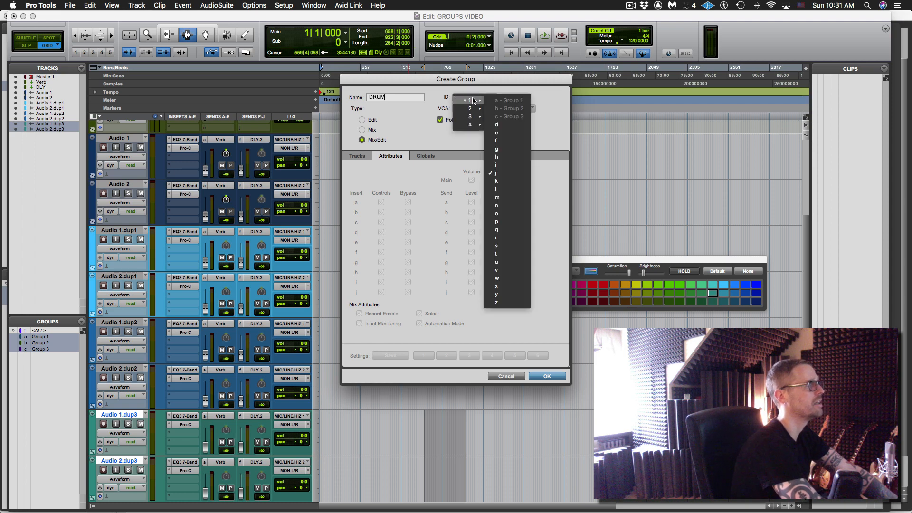
{"action": "left_click", "coordinate": [513, 126]}
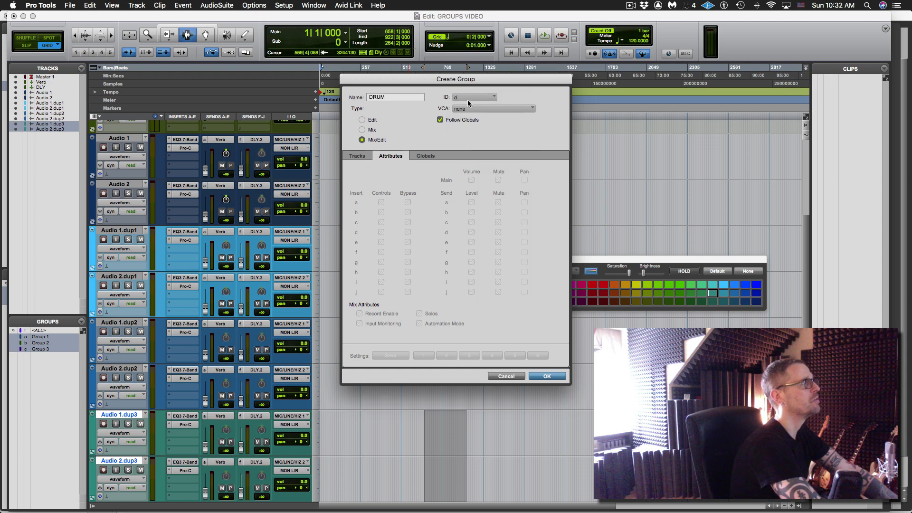
{"action": "left_click", "coordinate": [550, 376]}
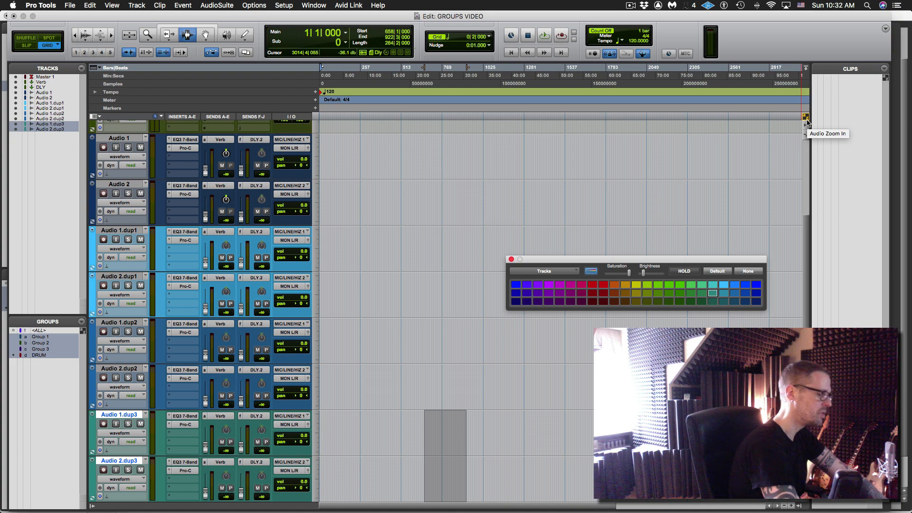
Switch the keyboard focus to the Groups list and return it to the edit tracks.
{"action": "key", "text": "alt+super+2"}
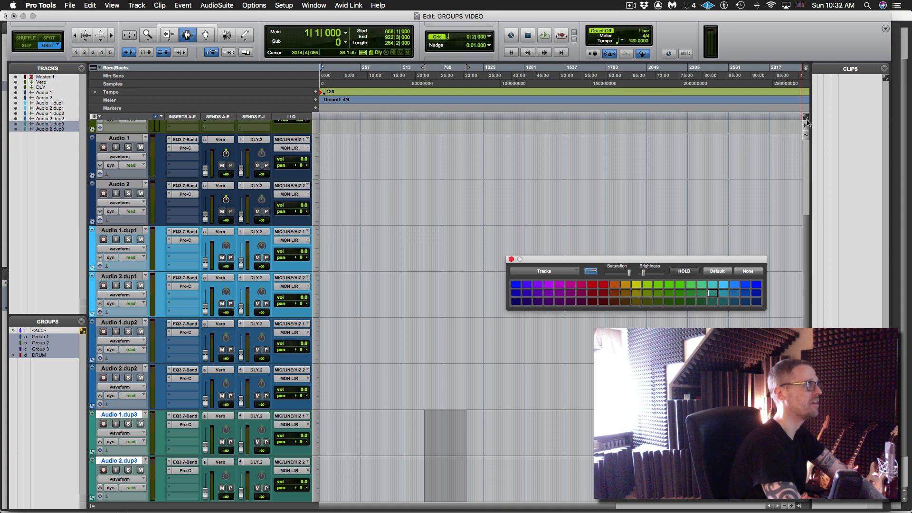
{"action": "key", "text": "alt+super+2"}
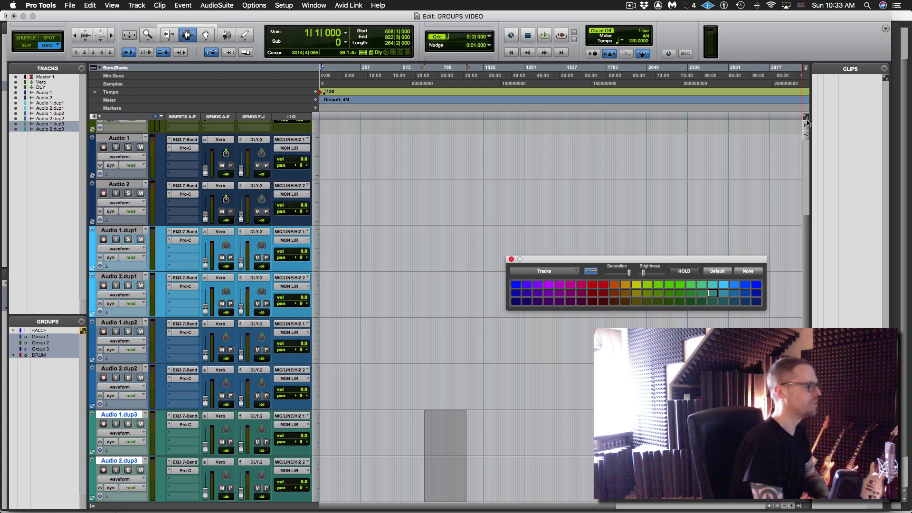
{"action": "left_click", "coordinate": [806, 118]}
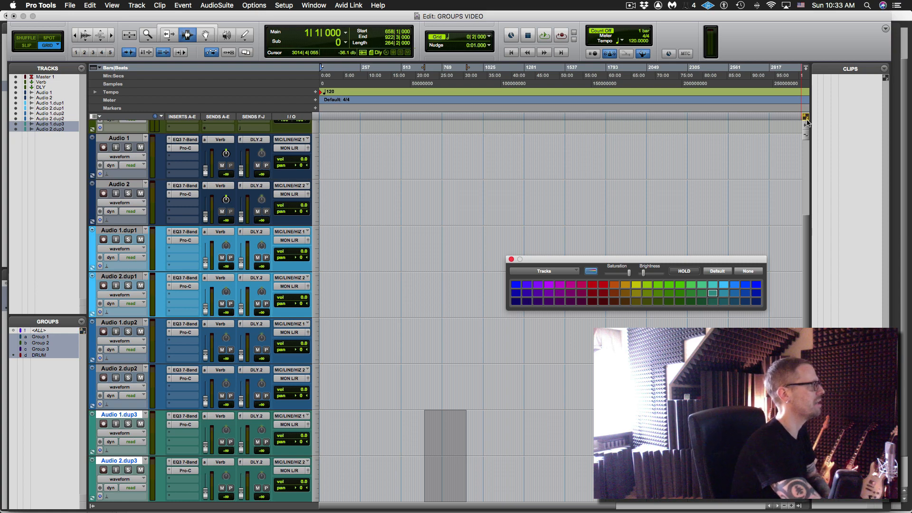
Delete the DRUM group and create a default-named Mix/Edit group from the two teal tracks with Follow Globals enabled.
{"action": "right_click", "coordinate": [37, 356]}
{"action": "left_click", "coordinate": [52, 379]}
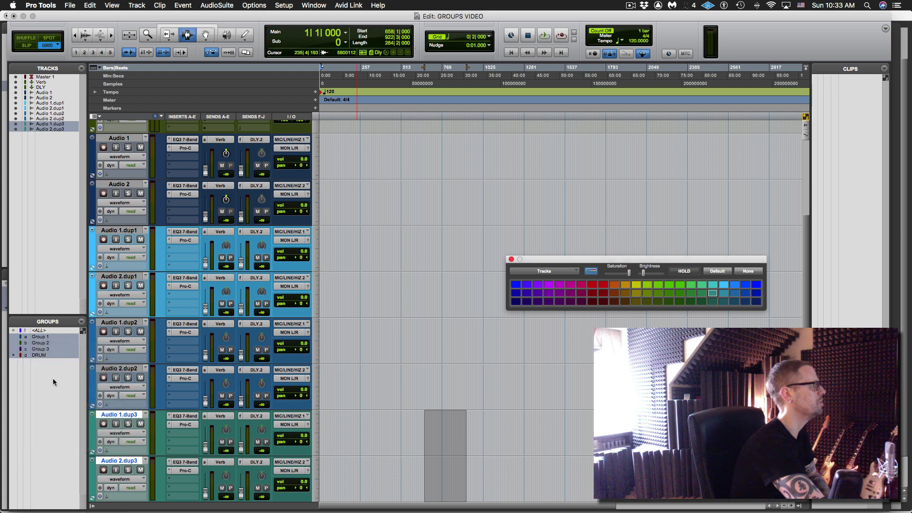
{"action": "right_click", "coordinate": [46, 355]}
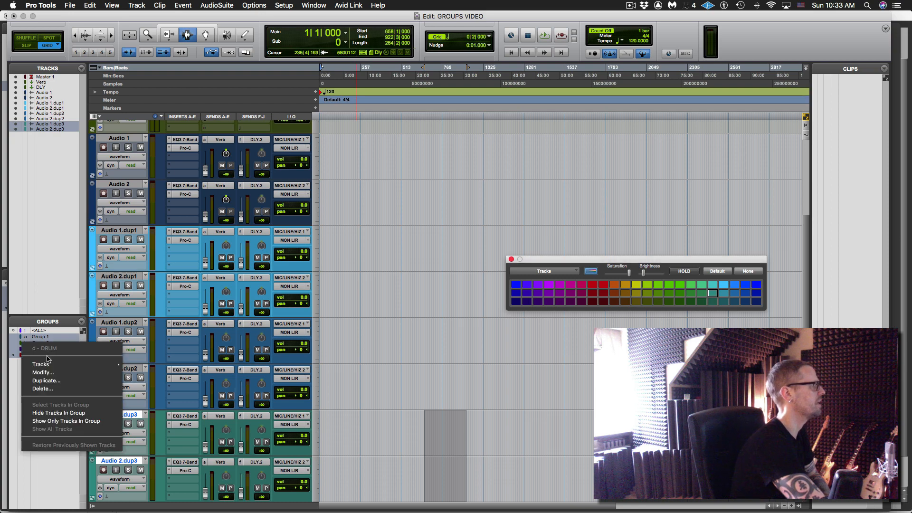
{"action": "left_click", "coordinate": [57, 388]}
{"action": "key", "text": "Return"}
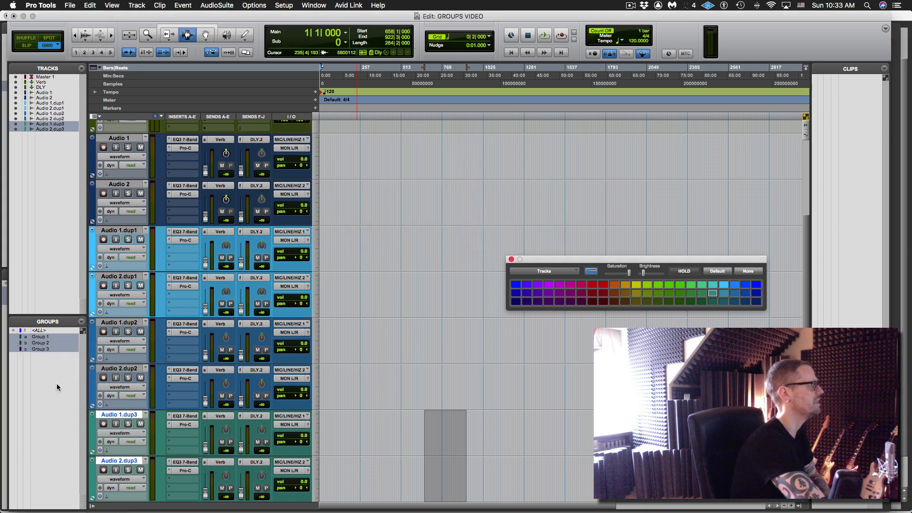
{"action": "key", "text": "super+g"}
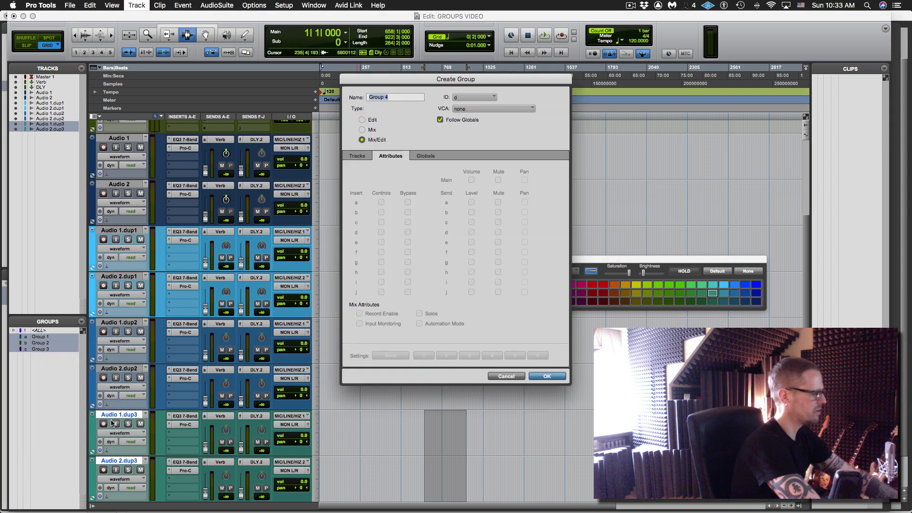
{"action": "key", "text": "Return"}
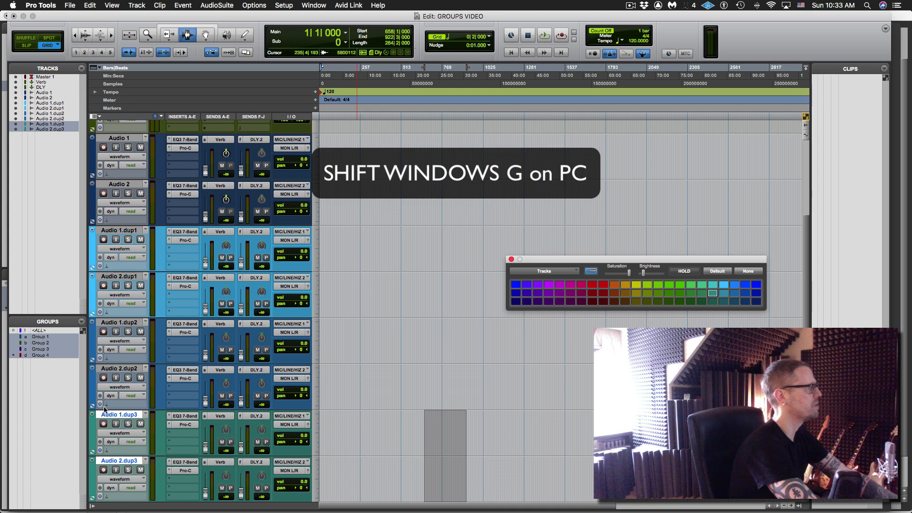
Suspend all track groups and reactivate them.
{"action": "key", "text": "super+shift+g"}
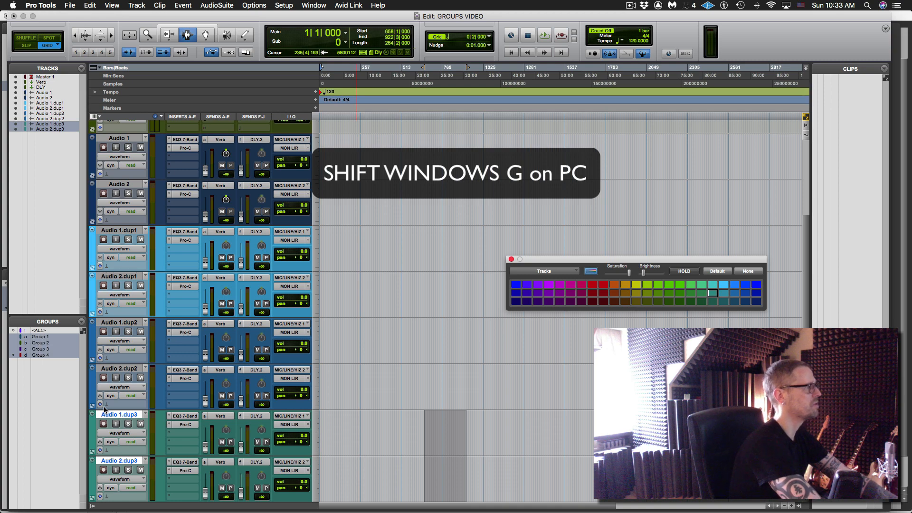
{"action": "key", "text": "super+shift+g"}
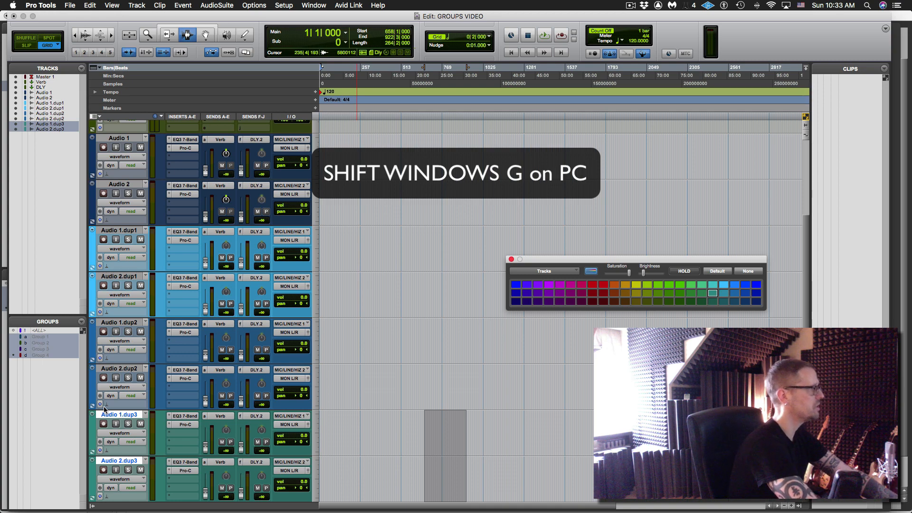
{"action": "key", "text": "super+shift+g"}
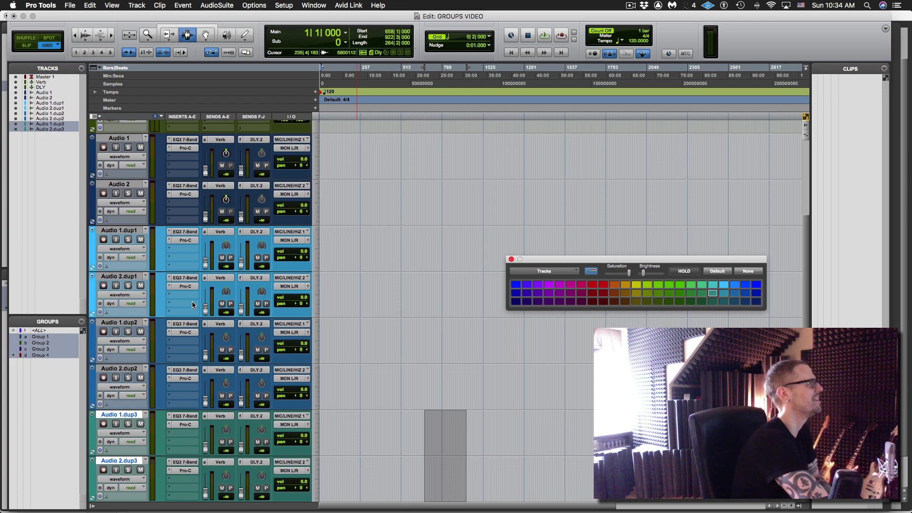
Open the EQ3 7-Band inserts of Audio 2 and Audio 1 in separate windows, keeping both EQs and the tracks' inserts in view.
{"action": "left_click", "coordinate": [192, 185]}
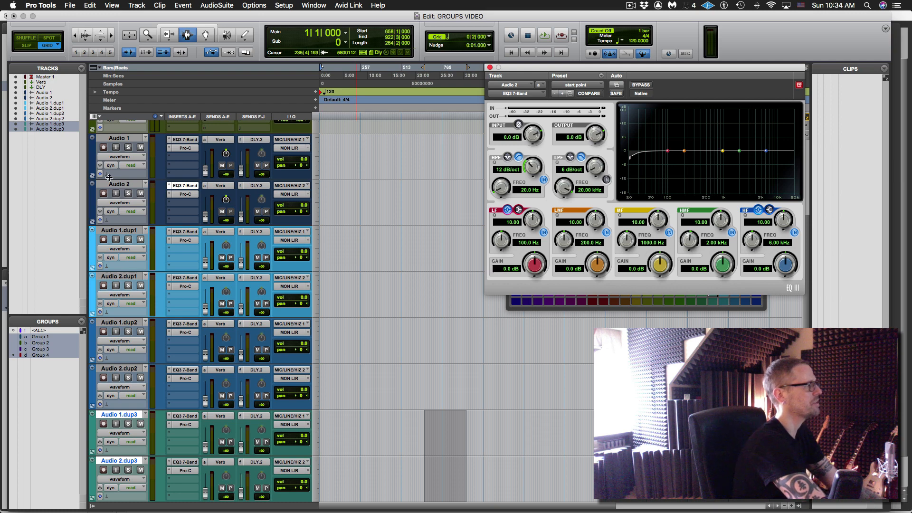
{"action": "left_click", "coordinate": [185, 141]}
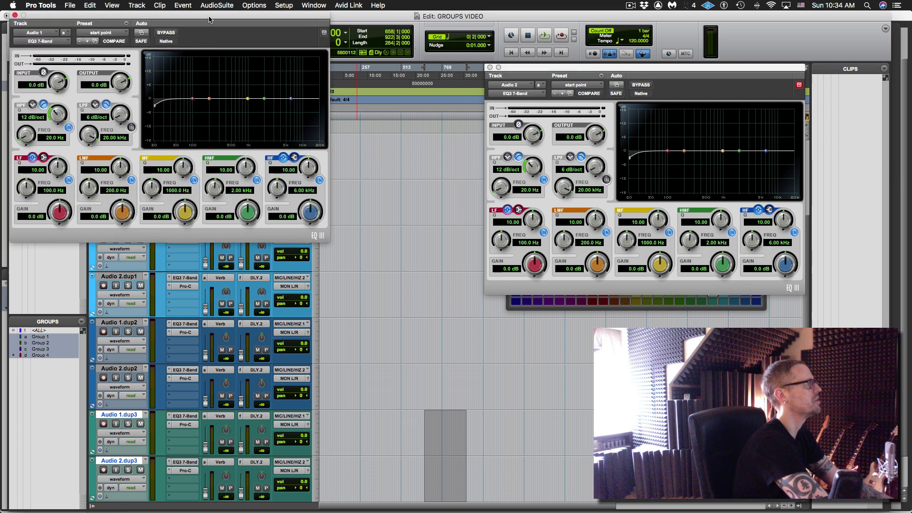
{"action": "left_click_drag", "start_coordinate": [209, 19], "coordinate": [334, 257]}
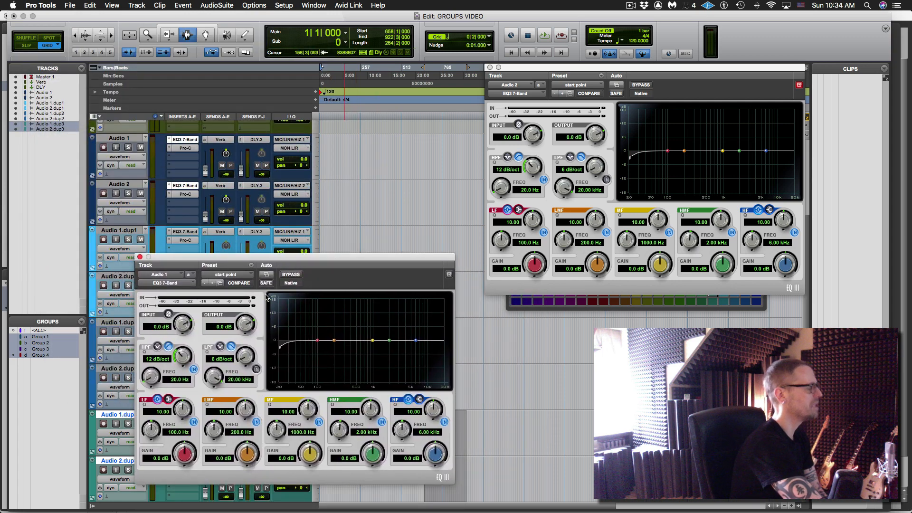
Review Group 1's attributes, and raise the LMF gain to 18.0 dB in Audio 1's EQ before closing the plug-in windows.
{"action": "key", "text": "ctrl+super+g"}
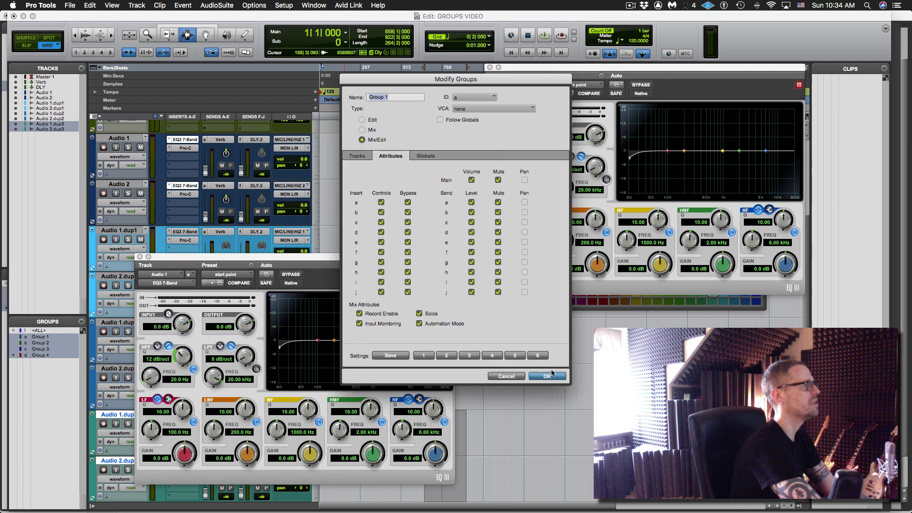
{"action": "left_click", "coordinate": [529, 376]}
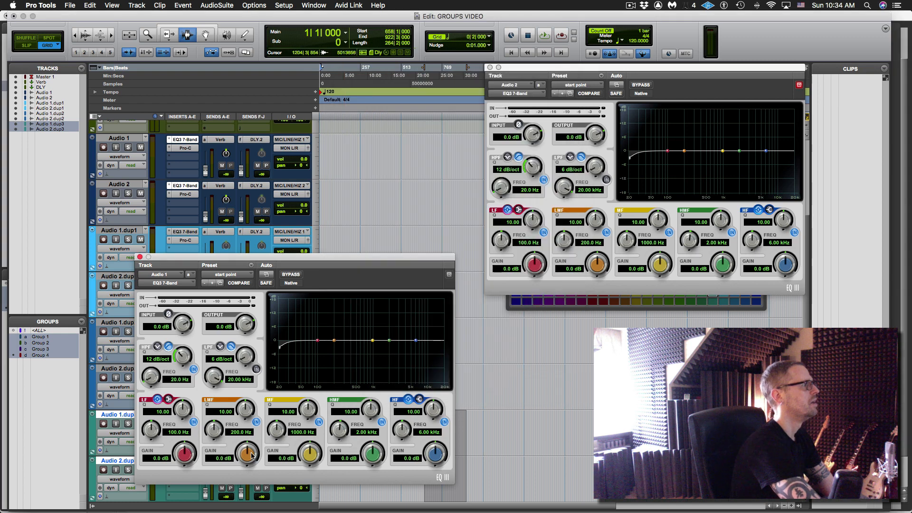
{"action": "left_click_drag", "start_coordinate": [248, 454], "coordinate": [235, 397]}
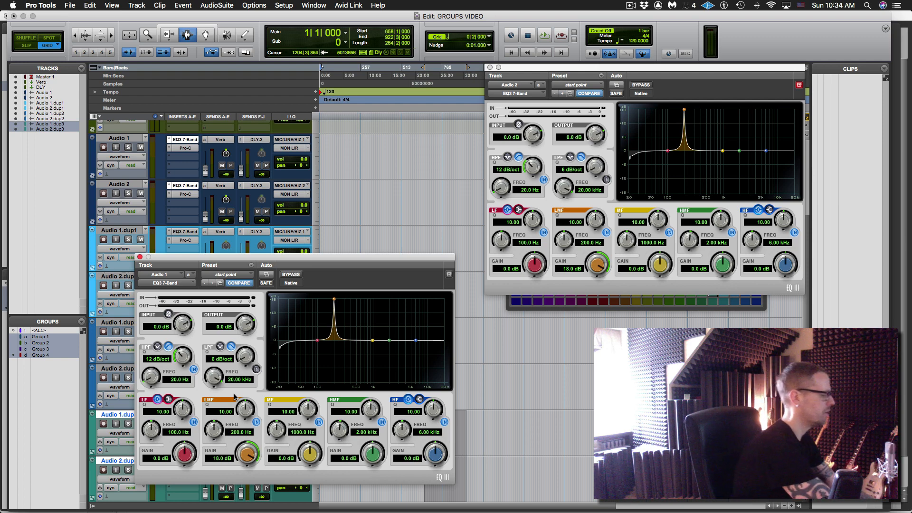
{"action": "key", "text": "ctrl+alt+super+w"}
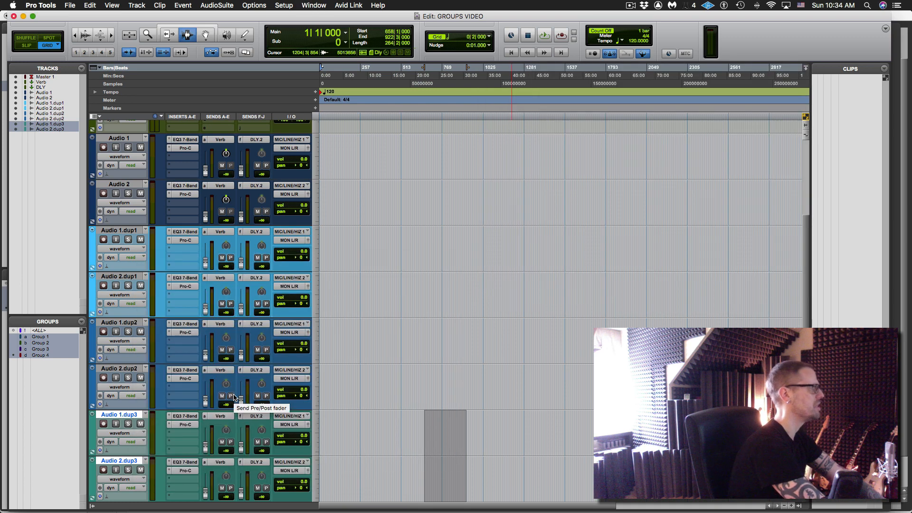
Examine the insert controls and other attributes of Group 1 without changing them.
{"action": "left_click", "coordinate": [82, 323]}
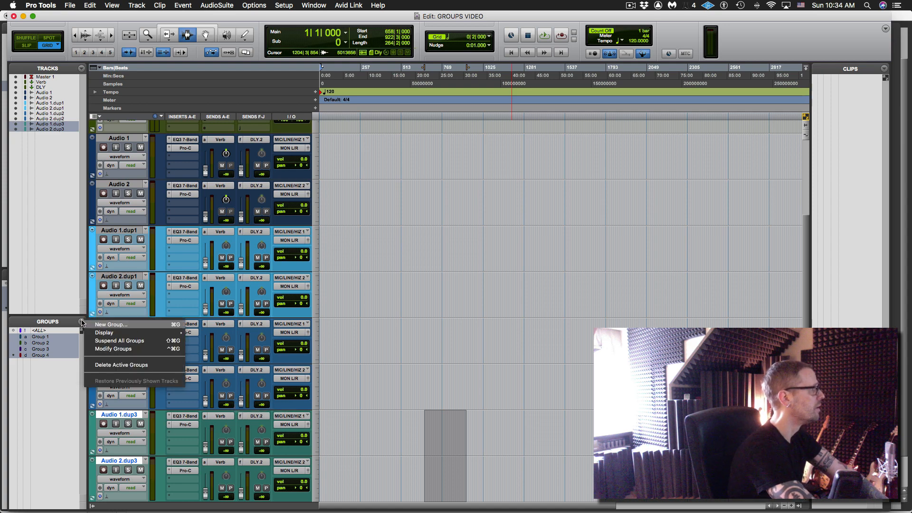
{"action": "left_click", "coordinate": [98, 352]}
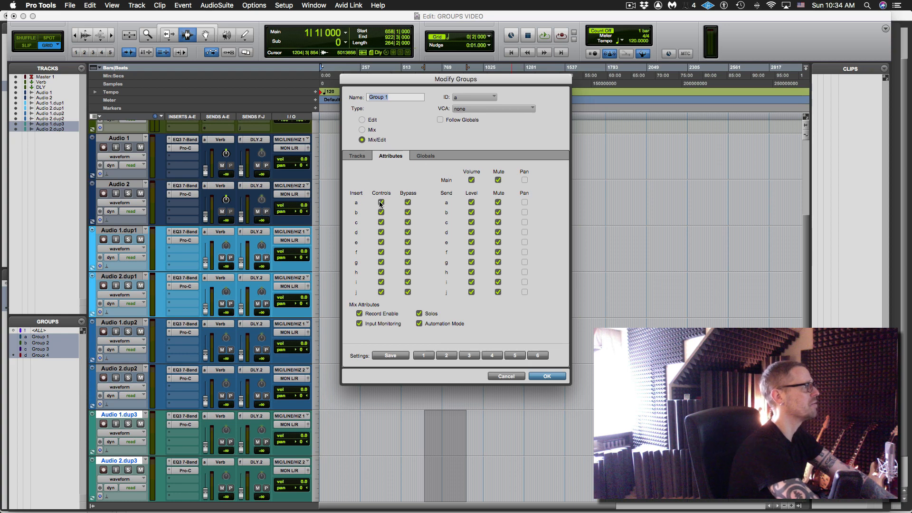
{"action": "key", "text": "Escape"}
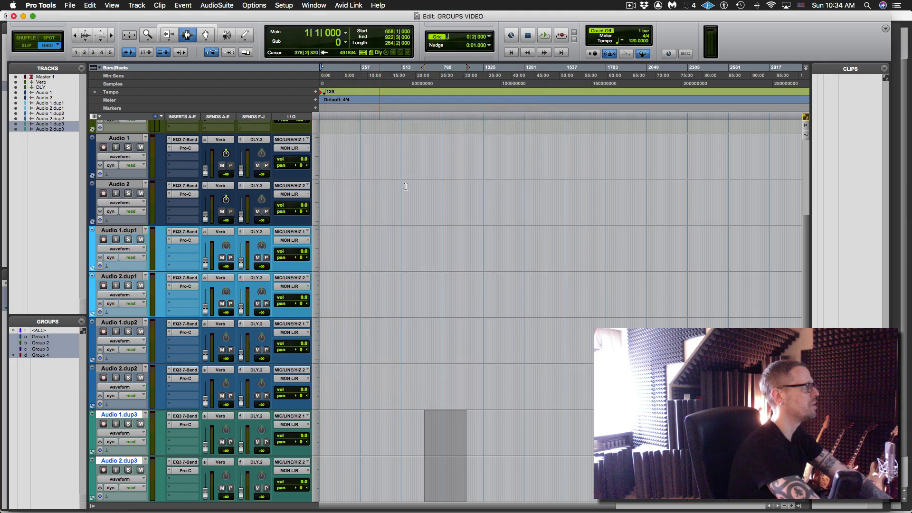
Reopen both Group 1 EQs, raise Audio 1's LF gain to 18.0 dB, and revert to the preset settings with Compare.
{"action": "left_click", "coordinate": [184, 139]}
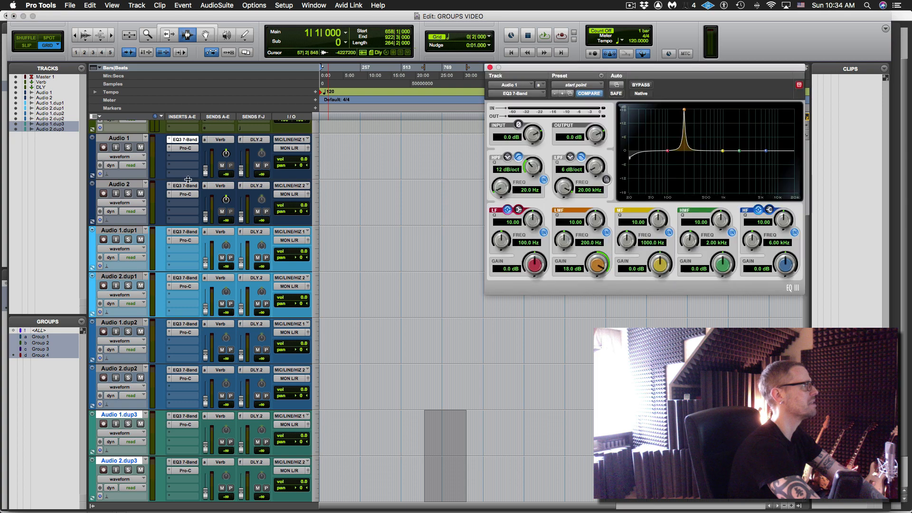
{"action": "left_click", "coordinate": [184, 185]}
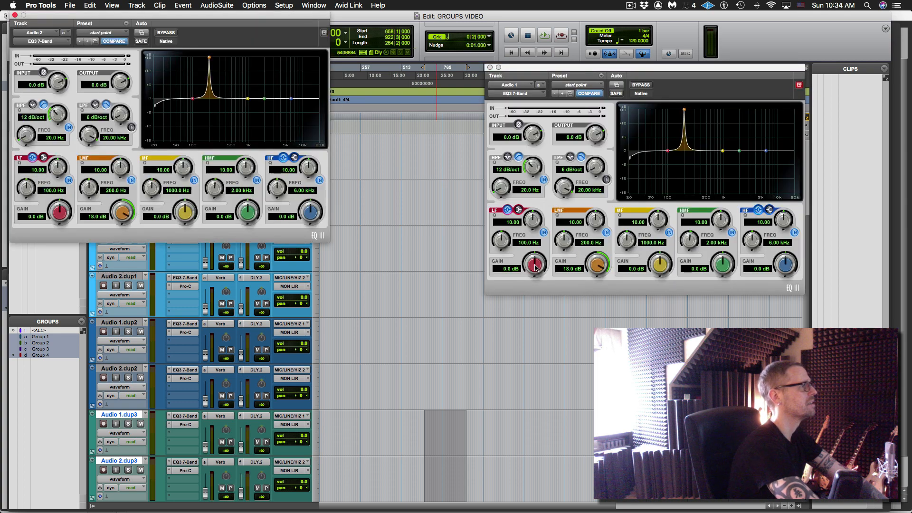
{"action": "left_click_drag", "start_coordinate": [535, 268], "coordinate": [521, 207]}
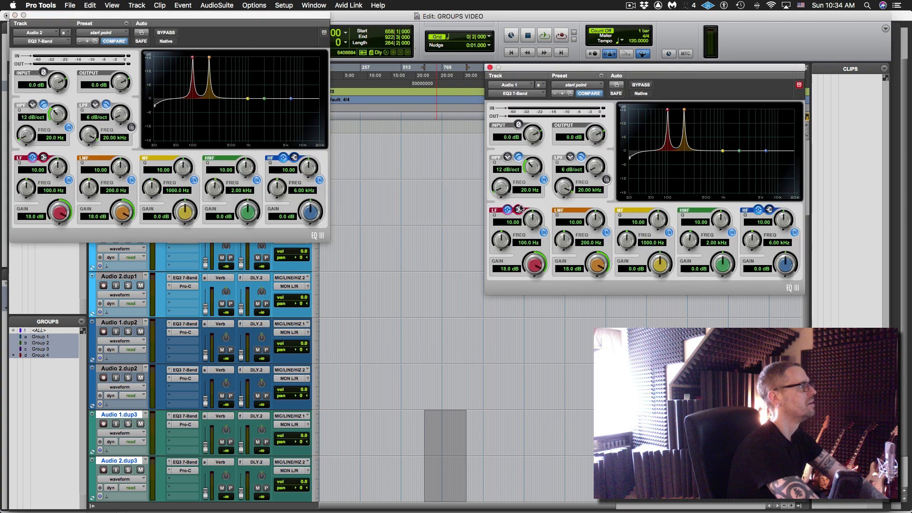
{"action": "left_click", "coordinate": [587, 86]}
{"action": "left_click", "coordinate": [587, 86]}
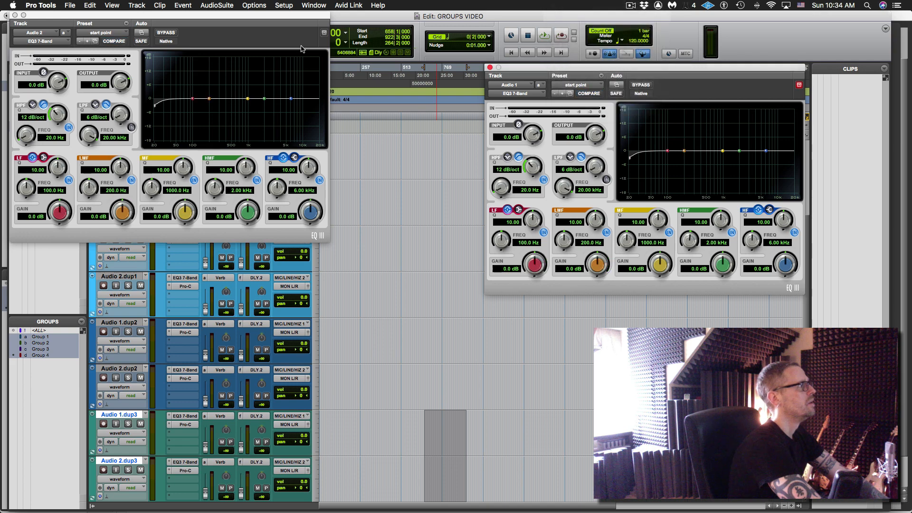
Raise the MF gain to 18.0 dB in Audio 2's EQ, arranging its window clear of the tracks' inserts and sends.
{"action": "left_click_drag", "start_coordinate": [288, 15], "coordinate": [403, 260]}
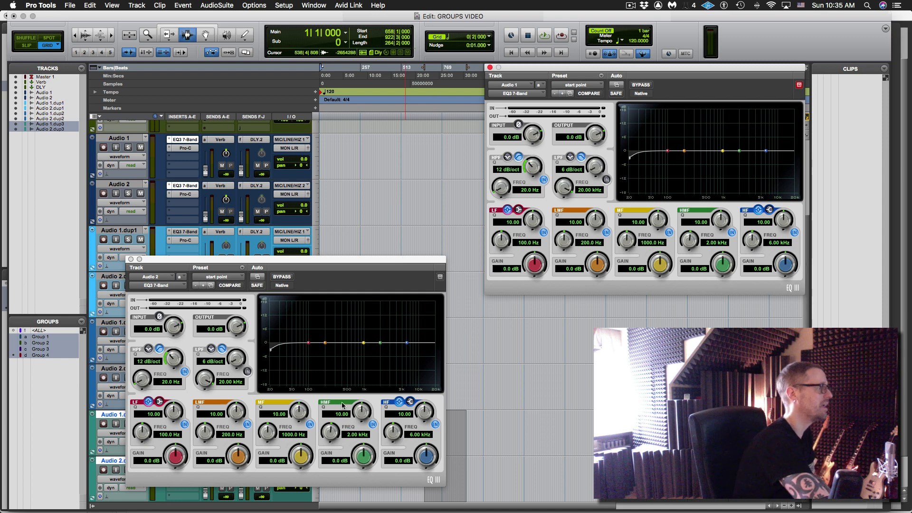
{"action": "left_click_drag", "start_coordinate": [301, 455], "coordinate": [295, 414]}
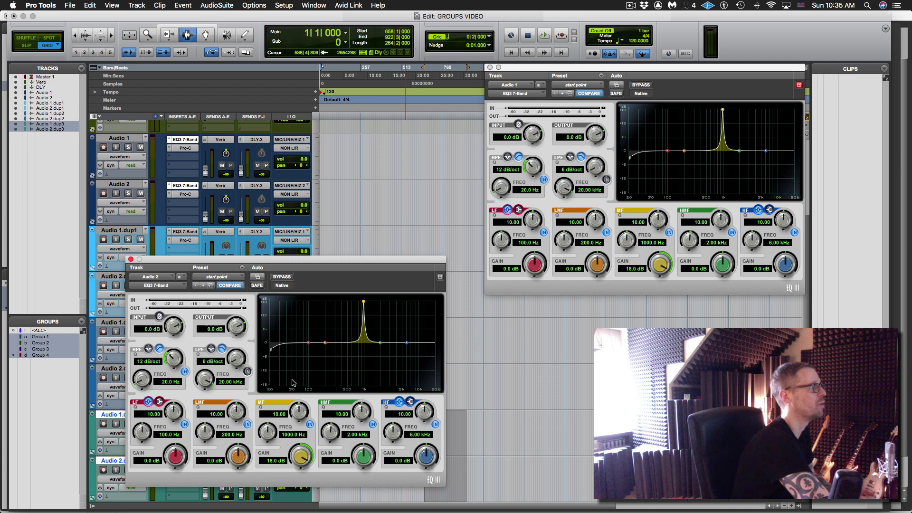
{"action": "left_click_drag", "start_coordinate": [201, 261], "coordinate": [486, 256]}
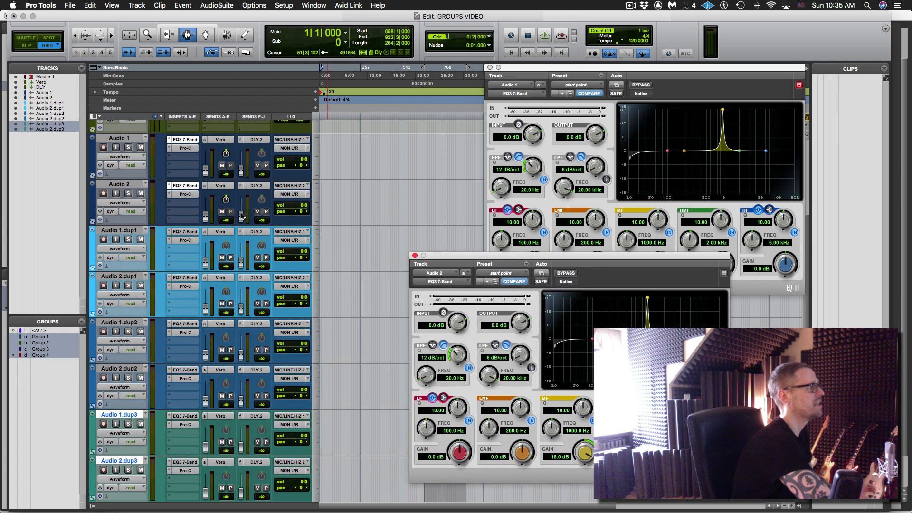
Try Audio 2's DLY.2 send level with the groups active, with all groups suspended, and with them enabled again.
{"action": "mouse_move", "coordinate": [241, 214]}
{"action": "left_mouse_down"}
{"action": "mouse_move", "coordinate": [240, 206]}
{"action": "mouse_move", "coordinate": [240, 214]}
{"action": "mouse_move", "coordinate": [206, 212]}
{"action": "mouse_move", "coordinate": [240, 221]}
{"action": "left_mouse_up"}
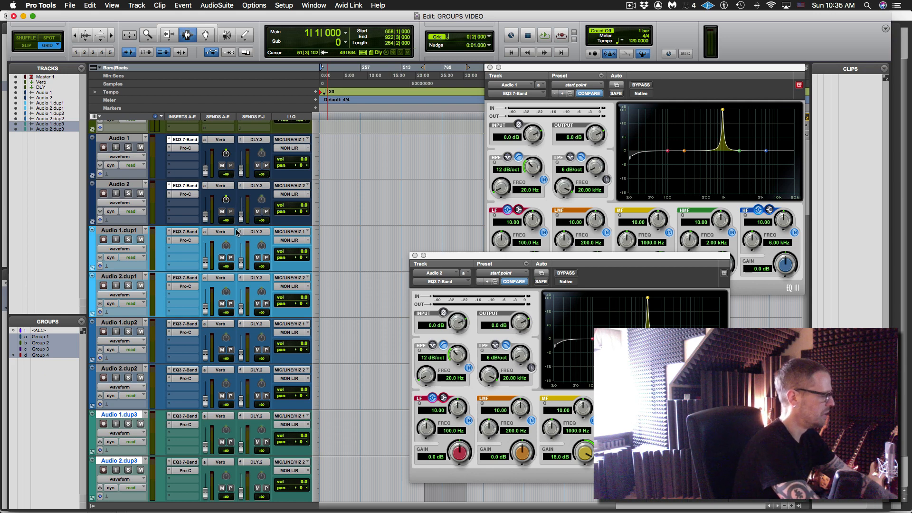
{"action": "key", "text": "super+shift+g"}
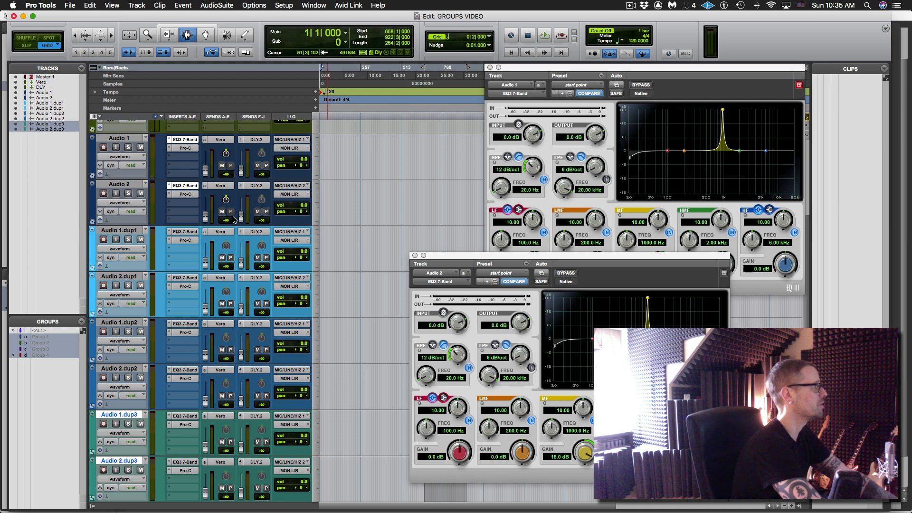
{"action": "left_click_drag", "start_coordinate": [240, 219], "coordinate": [241, 224]}
{"action": "key", "text": "super+shift+g"}
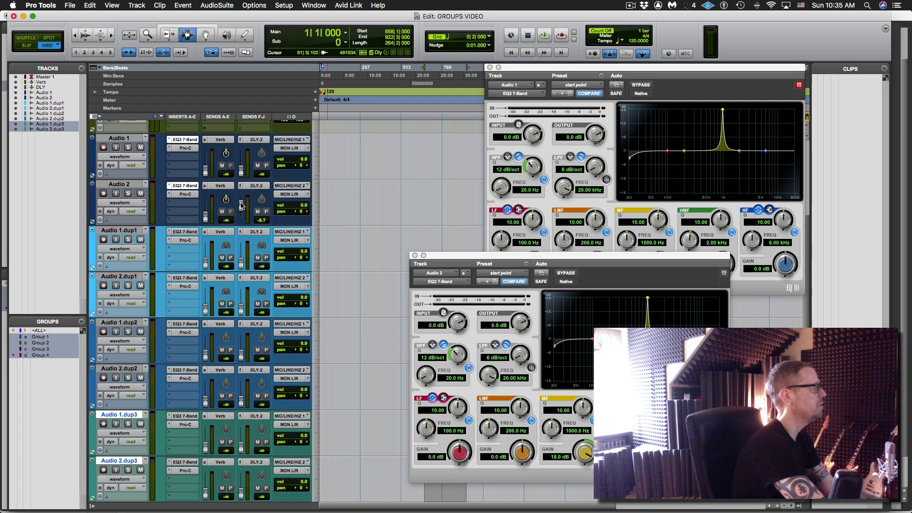
{"action": "mouse_move", "coordinate": [242, 221]}
{"action": "left_mouse_down"}
{"action": "mouse_move", "coordinate": [241, 203]}
{"action": "mouse_move", "coordinate": [242, 214]}
{"action": "left_mouse_up"}
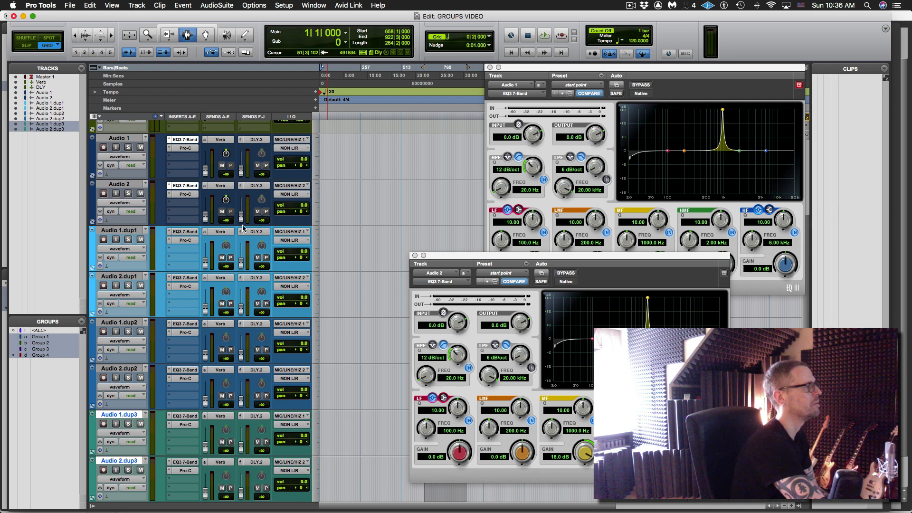
Close all plug-in windows and switch to the Mix window.
{"action": "key", "text": "ctrl+alt+super+w"}
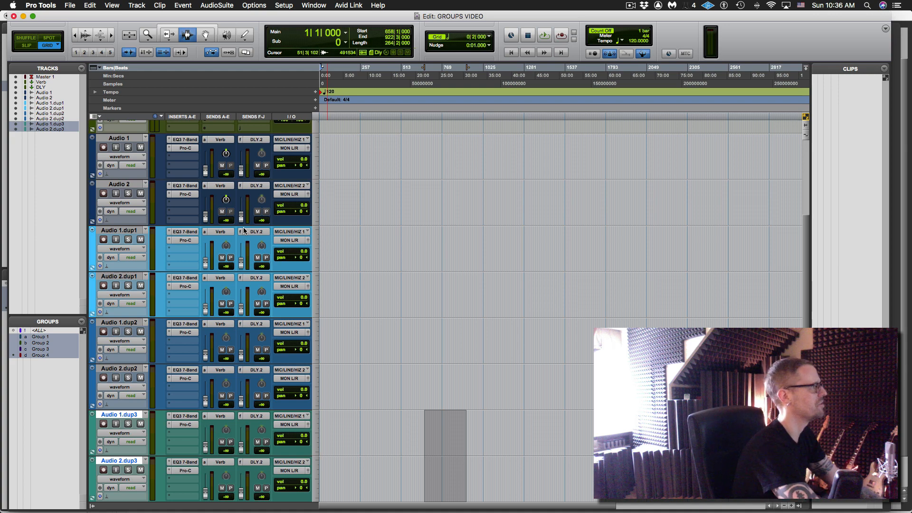
{"action": "scroll", "coordinate": [171, 211], "scroll_direction": "up", "scroll_amount": 5}
{"action": "key", "text": "super+equal"}
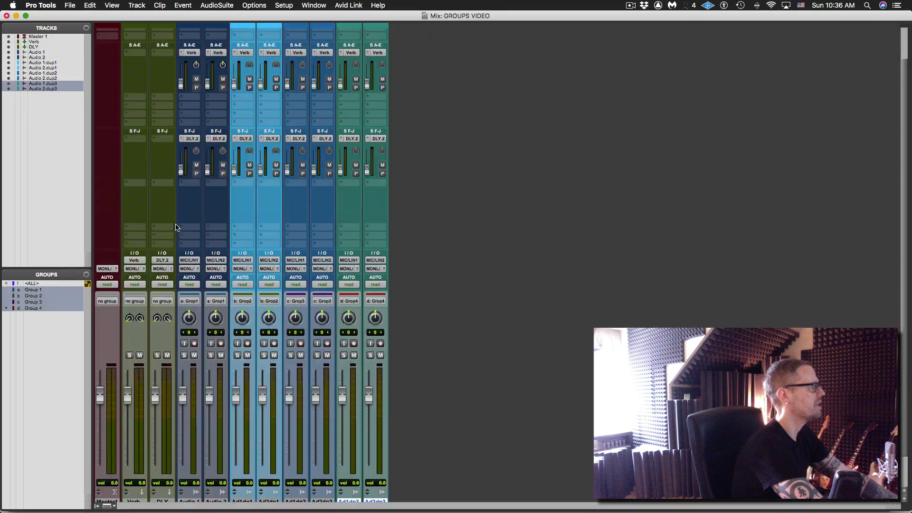
Group Audio 1 through Audio 2.dup3 as VOL MASTER and lower their linked volume faders to about -4.1 dB.
{"action": "scroll", "coordinate": [219, 429], "scroll_direction": "down", "scroll_amount": 2}
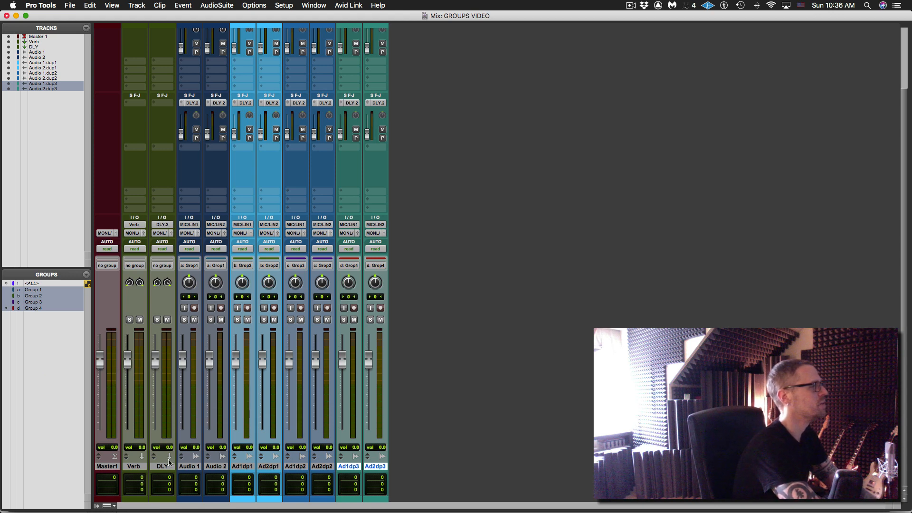
{"action": "left_click", "coordinate": [183, 467]}
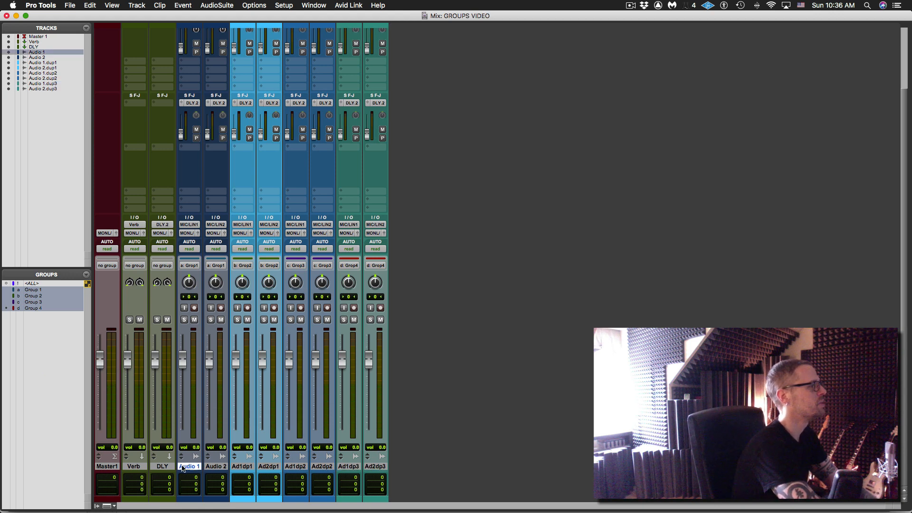
{"action": "left_click", "coordinate": [372, 466], "text": "shift"}
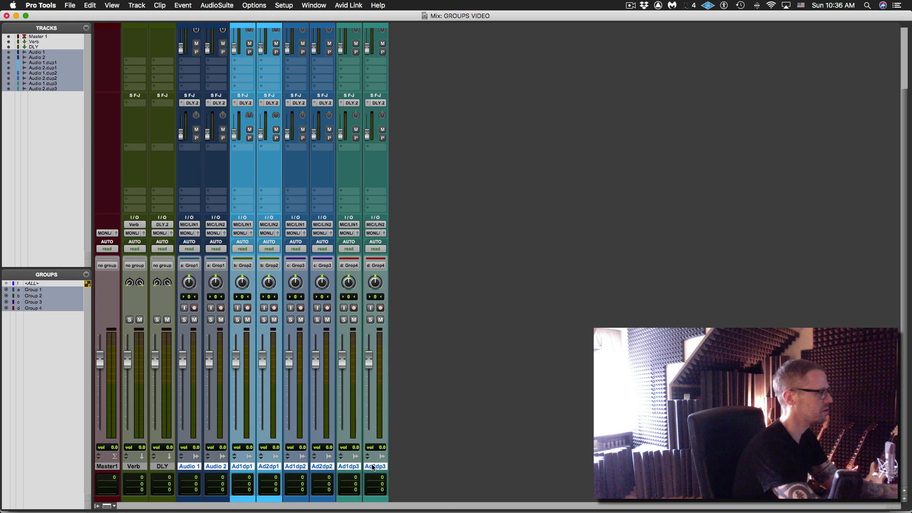
{"action": "key", "text": "super+g"}
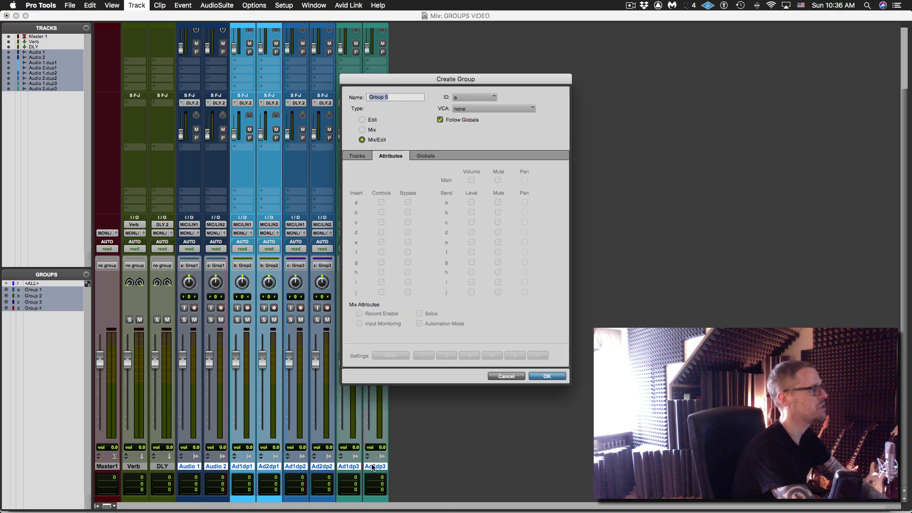
{"action": "type", "text": "VOL M"}
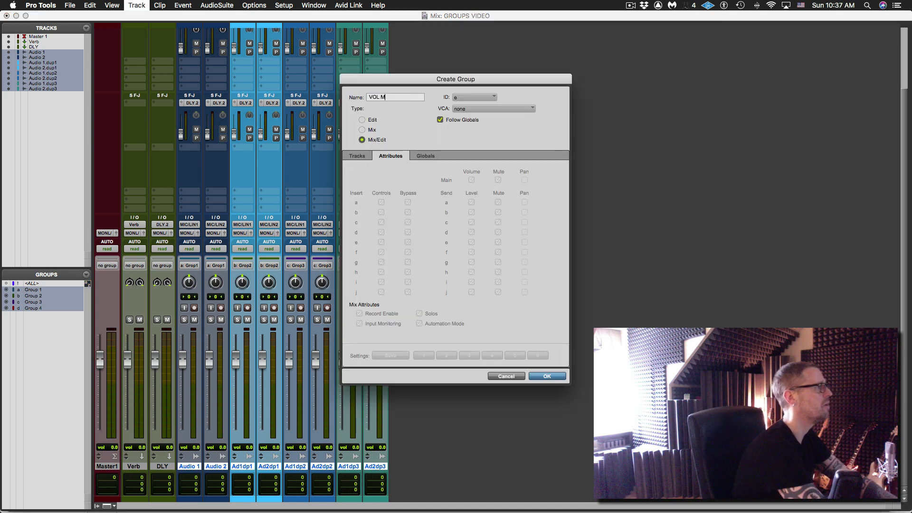
{"action": "type", "text": "ASTER"}
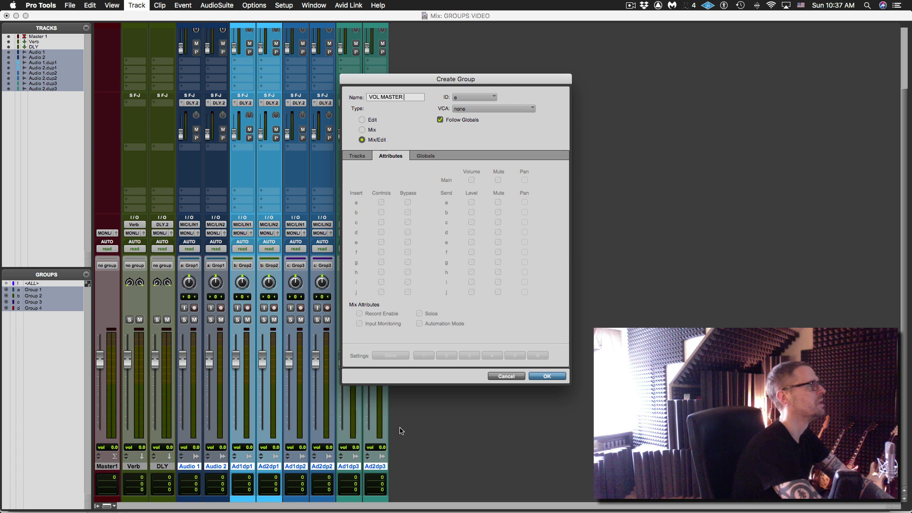
{"action": "left_click", "coordinate": [548, 376]}
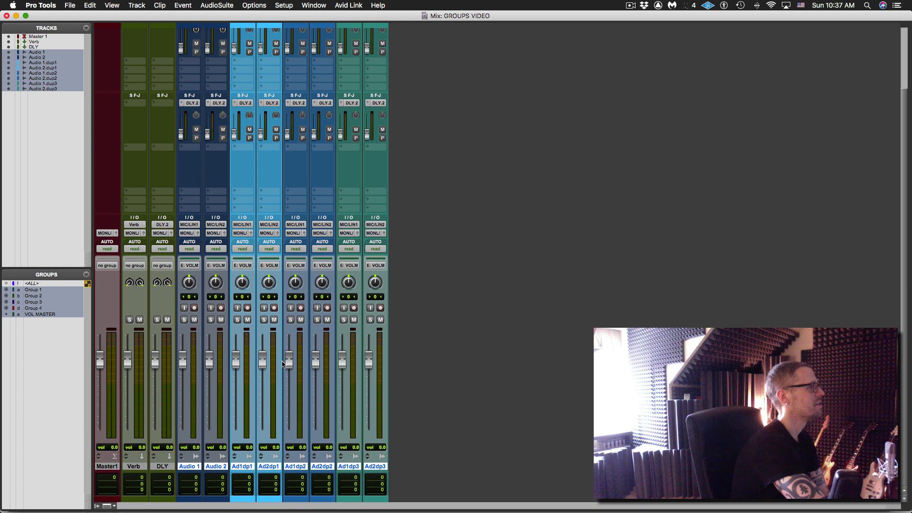
{"action": "left_click_drag", "start_coordinate": [285, 363], "coordinate": [286, 368]}
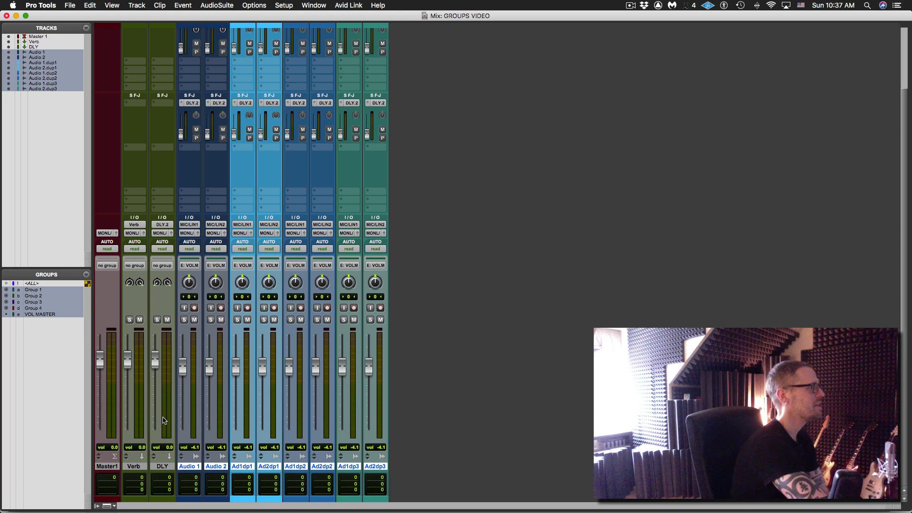
Create one VCA Master track named VOL MAST directly after the DLY track.
{"action": "left_click", "coordinate": [163, 468]}
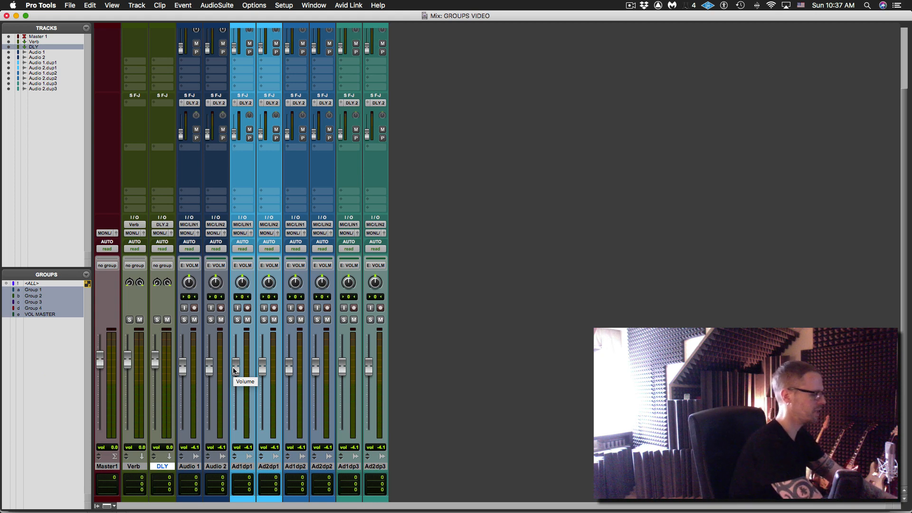
{"action": "key", "text": "super+shift+n"}
{"action": "key", "text": "super+Down"}
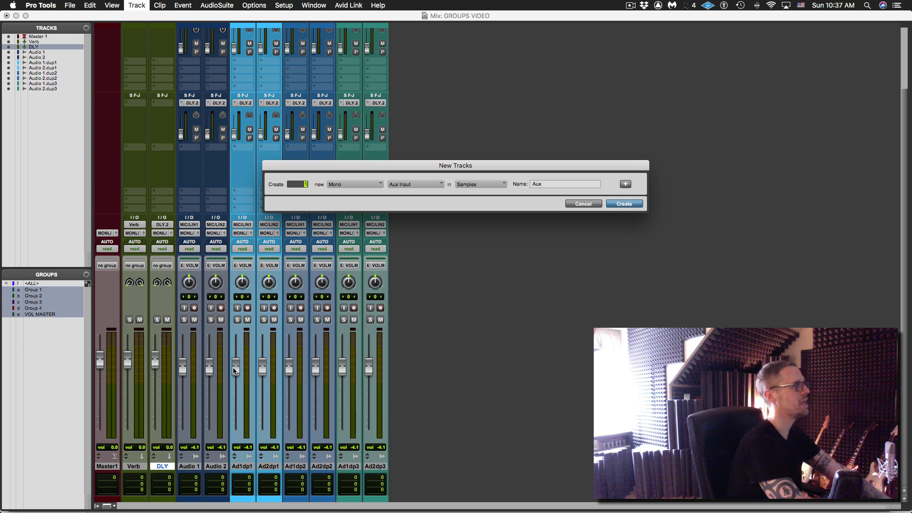
{"action": "key", "text": "super+Down"}
{"action": "key", "text": "super+Down"}
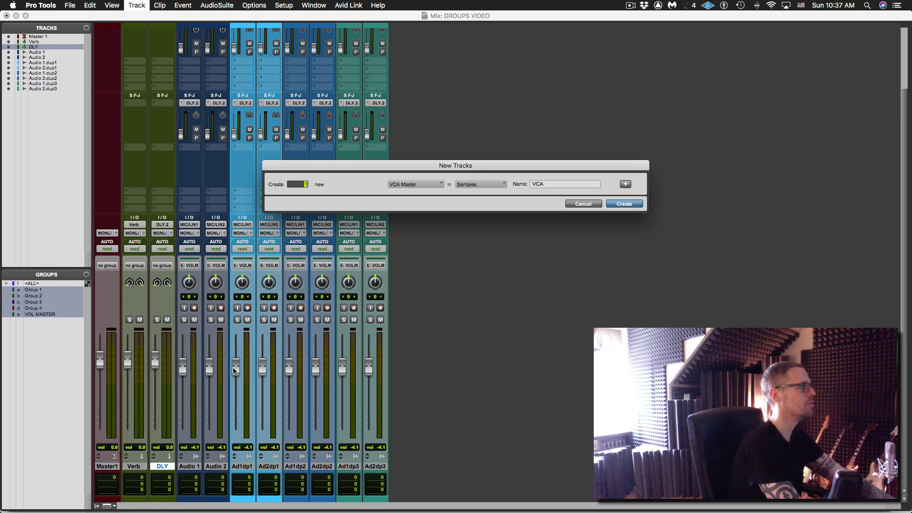
{"action": "key", "text": "Tab"}
{"action": "type", "text": "VOL MA"}
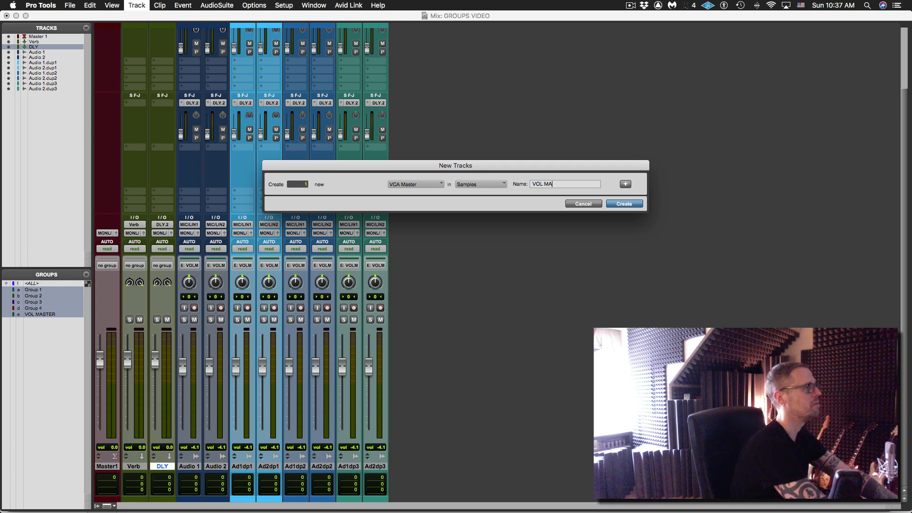
{"action": "type", "text": "ST"}
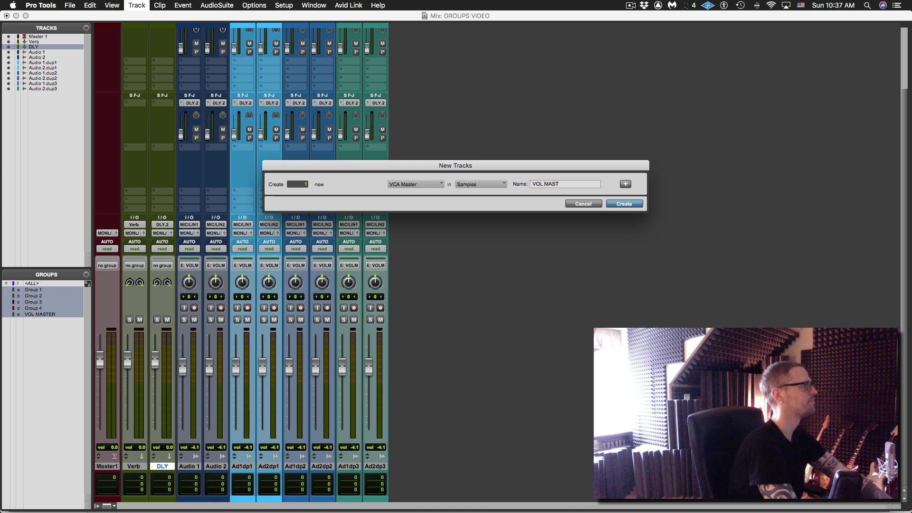
{"action": "key", "text": "Return"}
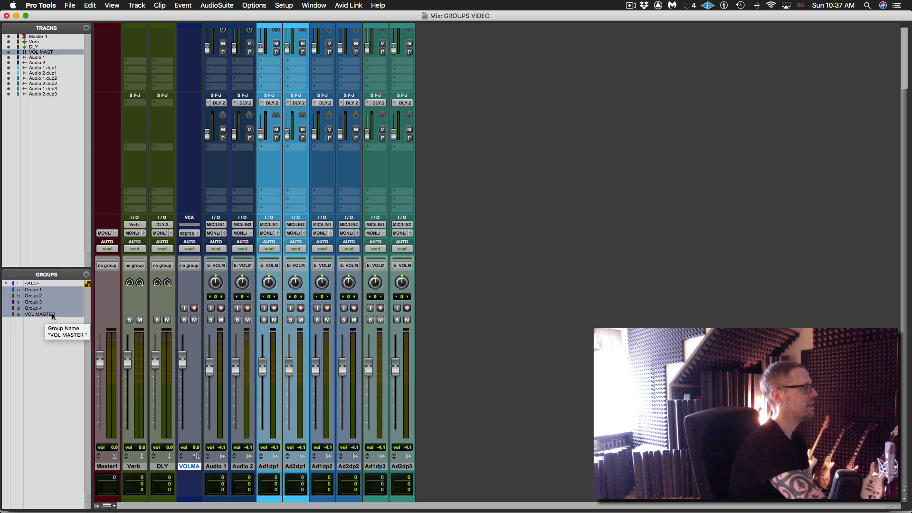
Select Audio 1 through Audio 2.dup3, lower their linked faders to about -6.8 dB, and try Audio 1.dup1's send levels.
{"action": "left_click", "coordinate": [220, 466]}
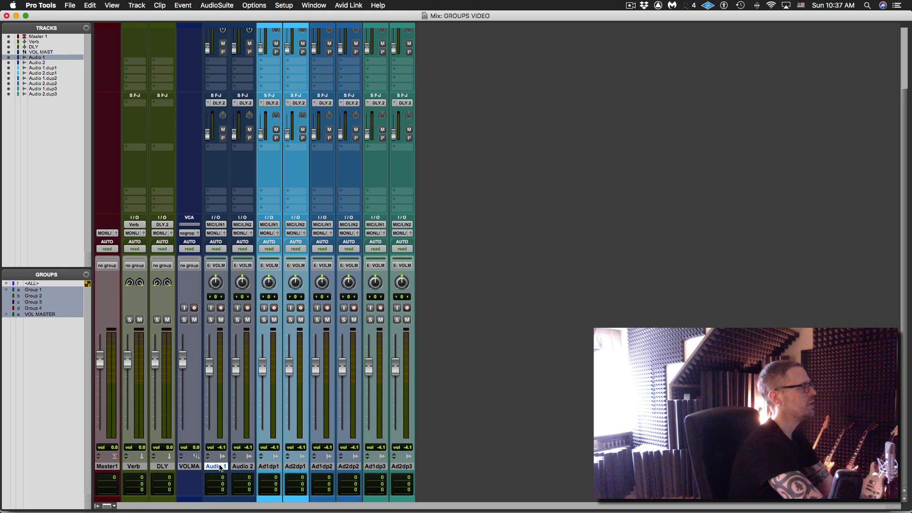
{"action": "left_click", "coordinate": [396, 467], "text": "shift"}
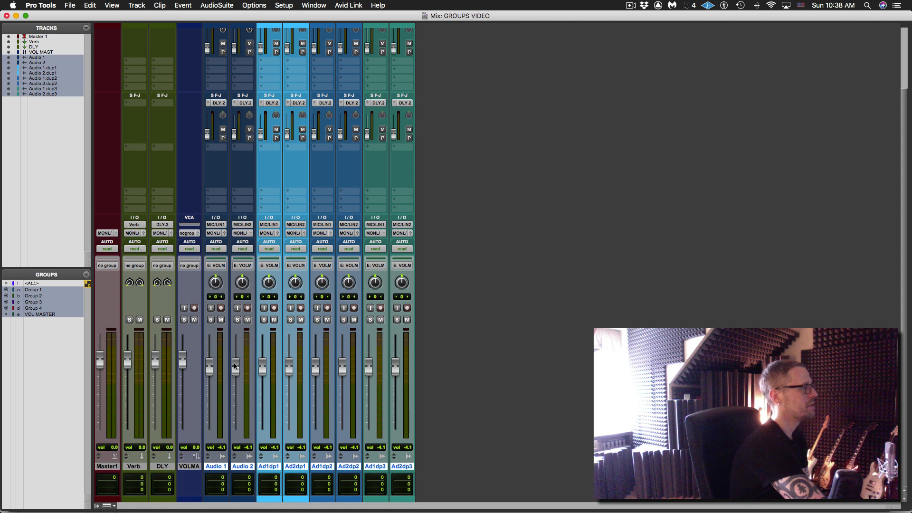
{"action": "left_click_drag", "start_coordinate": [235, 366], "coordinate": [263, 376]}
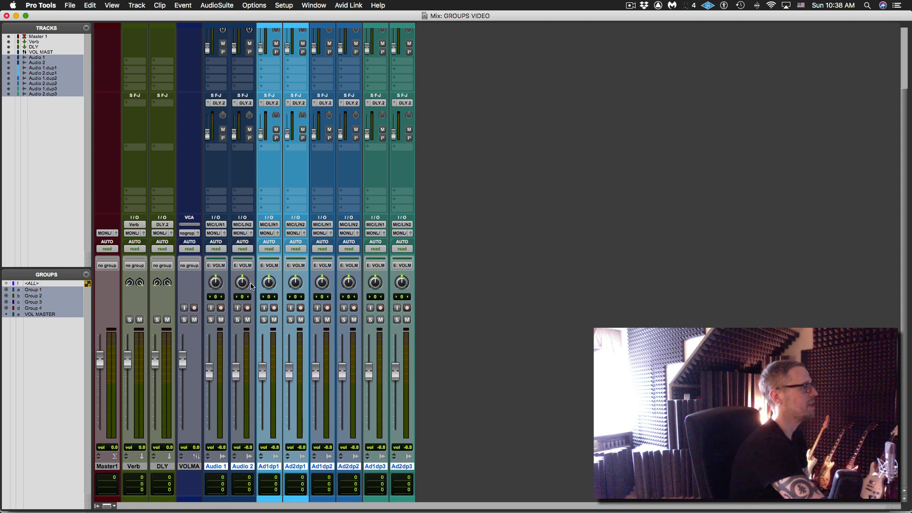
{"action": "scroll", "coordinate": [263, 178], "scroll_direction": "up", "scroll_amount": 1}
{"action": "left_click_drag", "start_coordinate": [260, 146], "coordinate": [262, 160]}
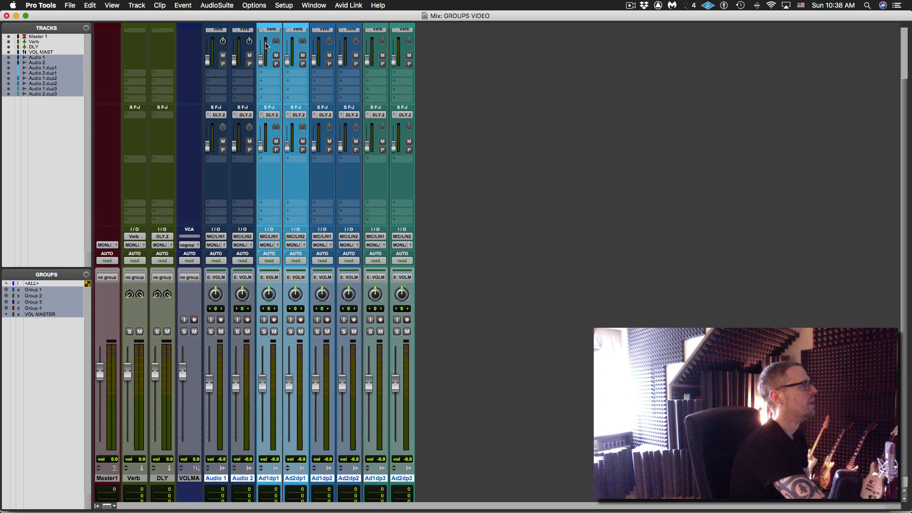
{"action": "left_click_drag", "start_coordinate": [261, 60], "coordinate": [262, 66]}
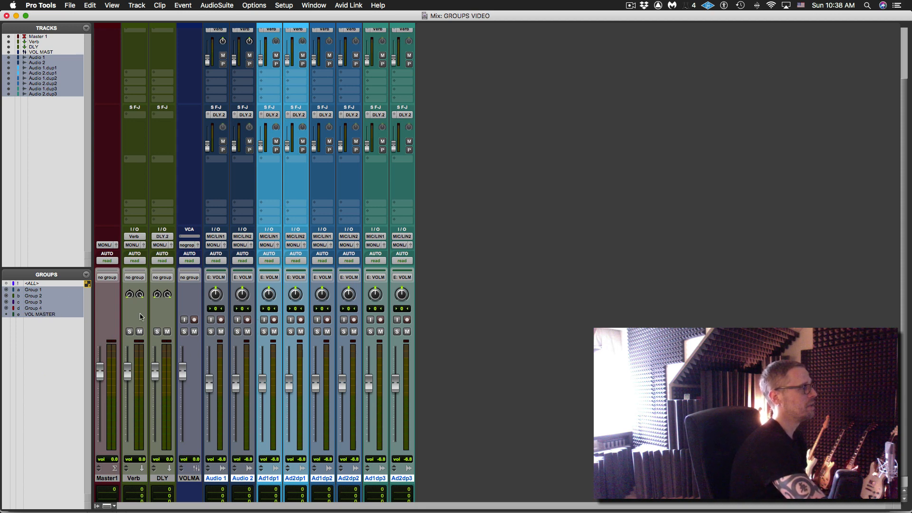
Assign the VOL MAST VCA to the VOL MASTER group and lower its fader to about -2.7 dB, trying Audio 1.dup1's DLY.2 send.
{"action": "left_click", "coordinate": [190, 245]}
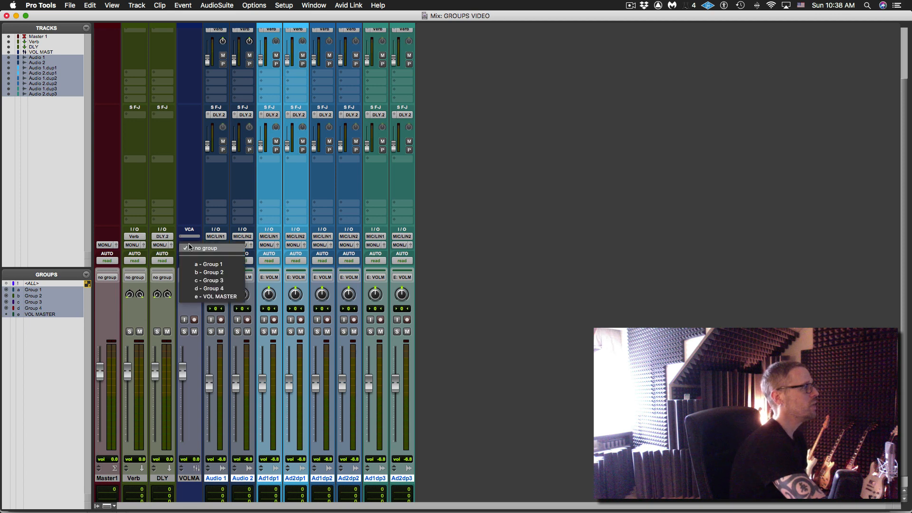
{"action": "left_click", "coordinate": [209, 297]}
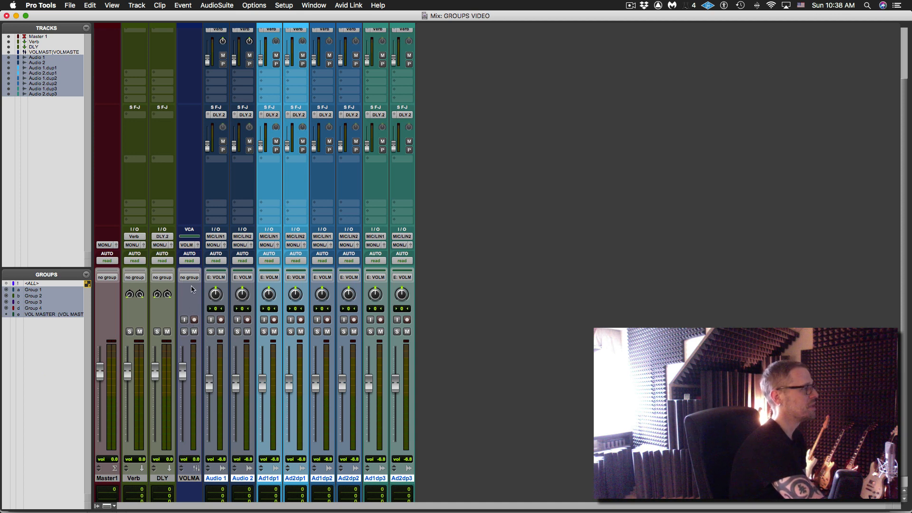
{"action": "left_click_drag", "start_coordinate": [182, 375], "coordinate": [262, 391]}
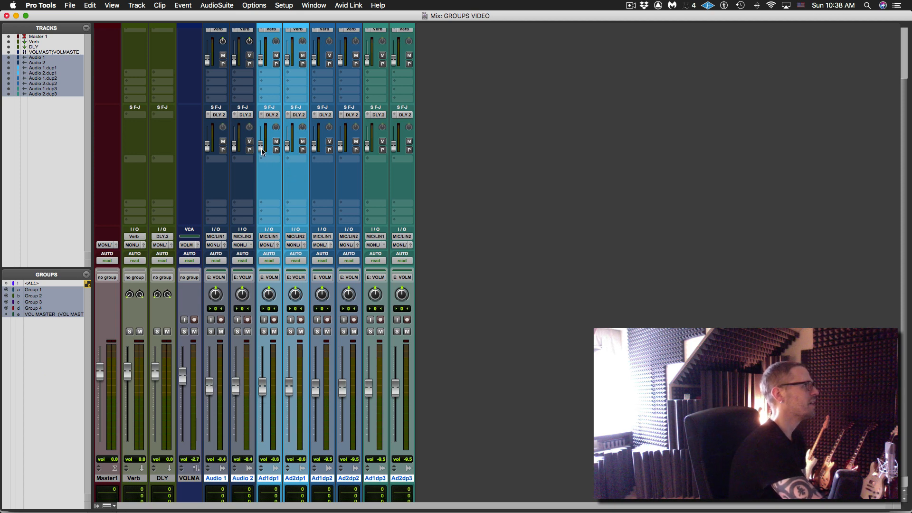
{"action": "mouse_move", "coordinate": [260, 145]}
{"action": "left_mouse_down"}
{"action": "mouse_move", "coordinate": [260, 137]}
{"action": "mouse_move", "coordinate": [260, 148]}
{"action": "left_mouse_up"}
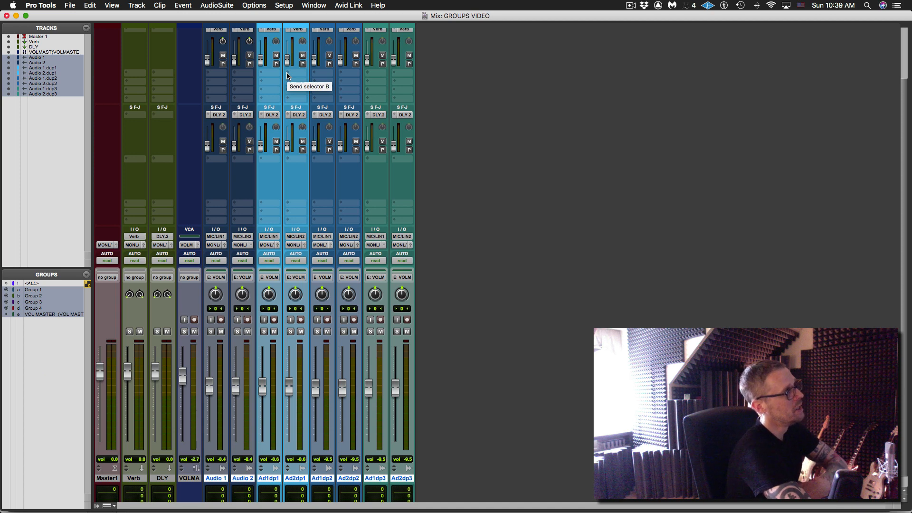
Deactivate the VOL MASTER group and lower the VCA fader to about -4.6 dB, trying Audio 2's DLY.2 send.
{"action": "left_click", "coordinate": [50, 314]}
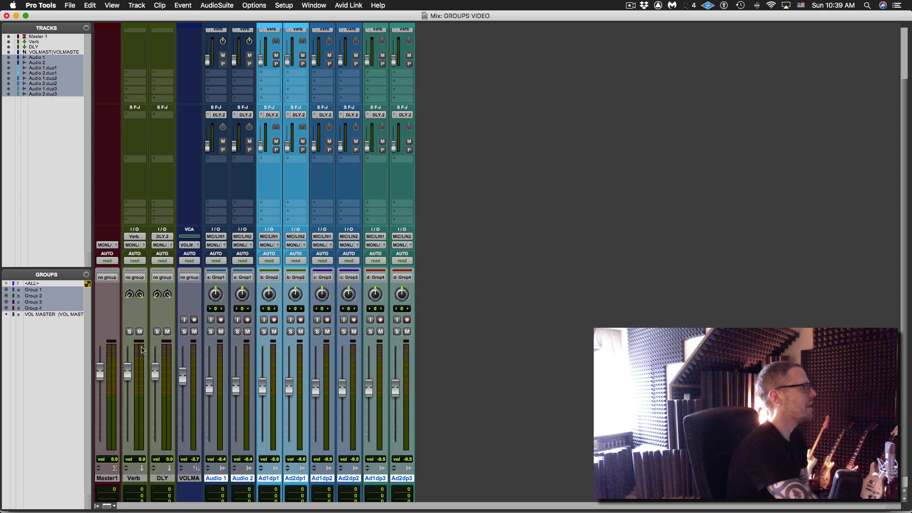
{"action": "mouse_move", "coordinate": [184, 371]}
{"action": "left_mouse_down"}
{"action": "mouse_move", "coordinate": [182, 385]}
{"action": "mouse_move", "coordinate": [181, 376]}
{"action": "left_mouse_up"}
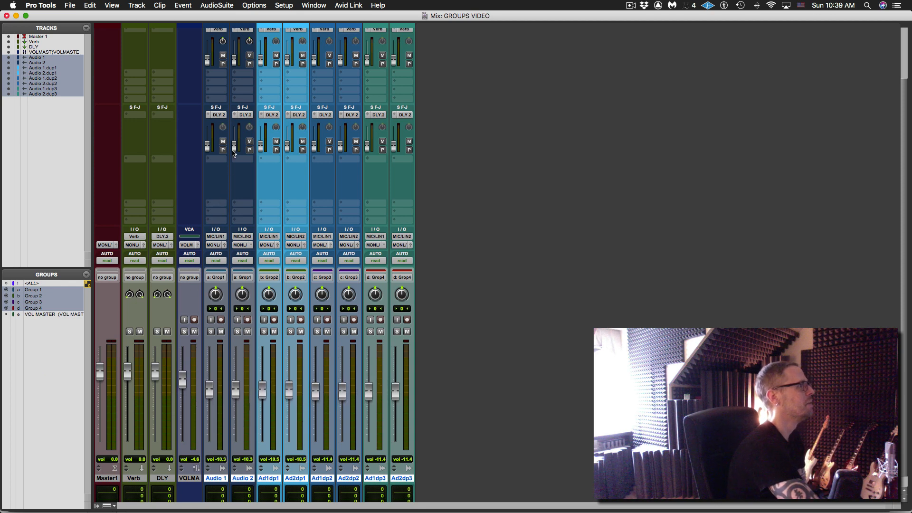
{"action": "left_click_drag", "start_coordinate": [233, 150], "coordinate": [233, 155]}
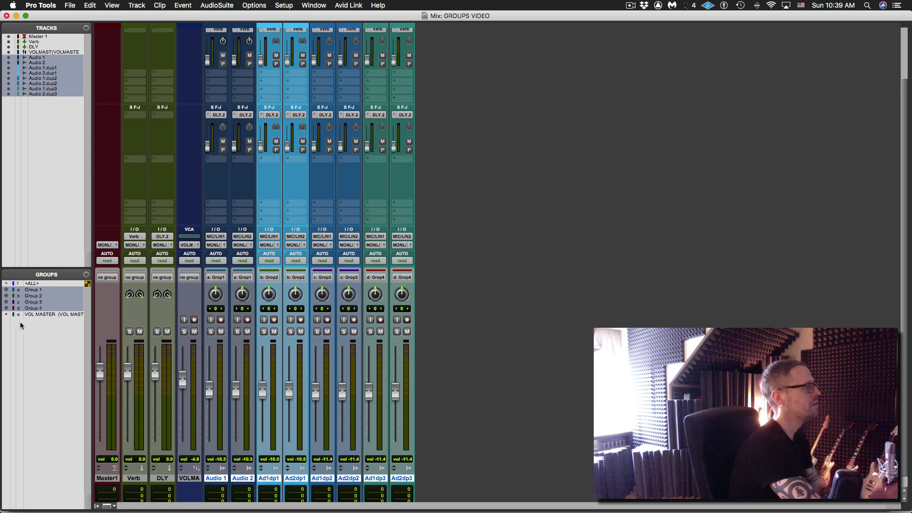
Select the member tracks of each group in turn from Group 1 to Group 4, leaving only Group 4's tracks selected.
{"action": "left_click", "coordinate": [6, 309]}
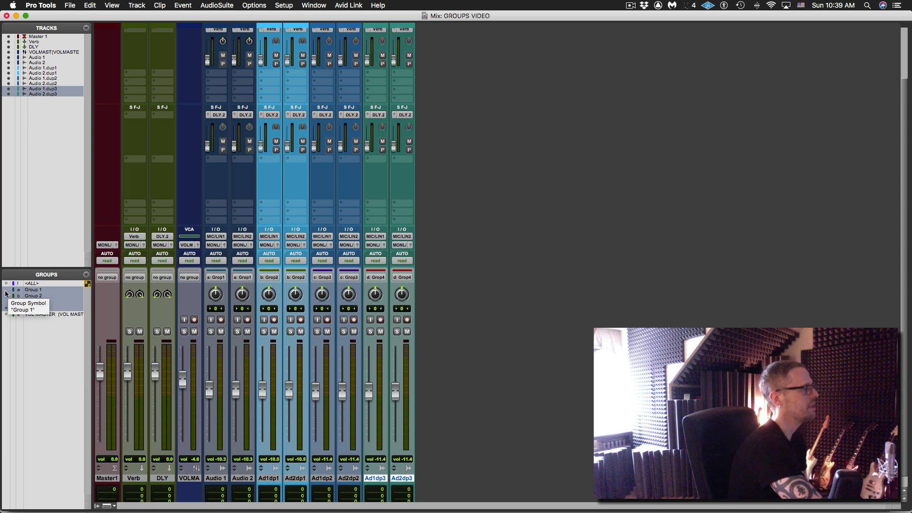
{"action": "left_click", "coordinate": [6, 292]}
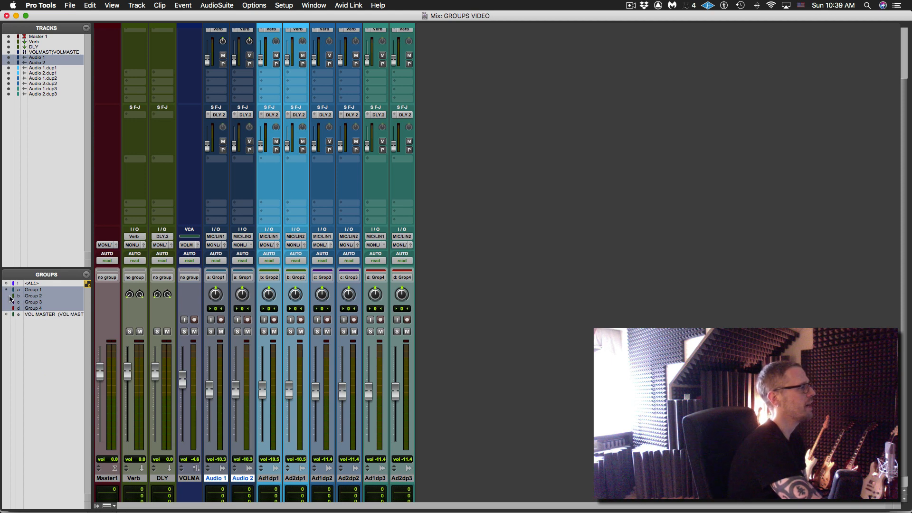
{"action": "left_click", "coordinate": [6, 295]}
{"action": "left_click", "coordinate": [7, 301]}
{"action": "left_click", "coordinate": [7, 307]}
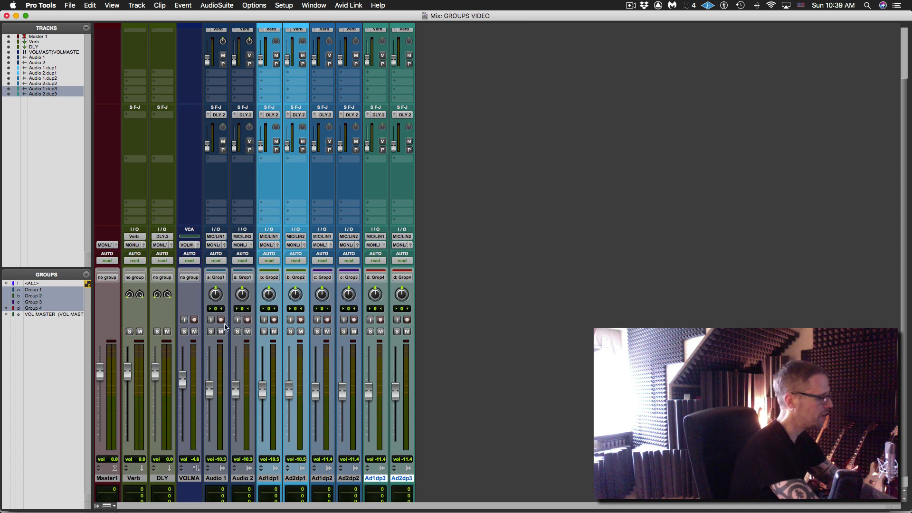
Suspend all groups and reactivate them, and lower the linked Audio 1 and Audio 2 faders to about -11.5 dB.
{"action": "key", "text": "super+shift+g"}
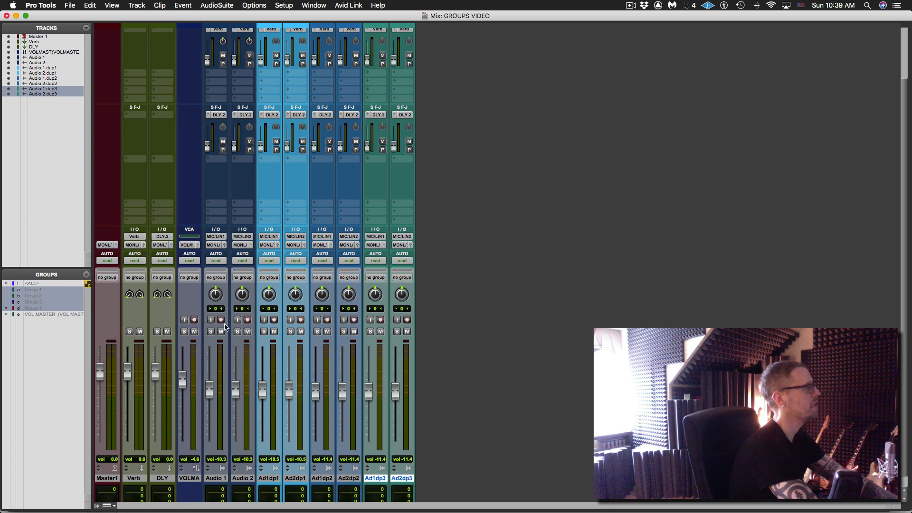
{"action": "key", "text": "super+shift+g"}
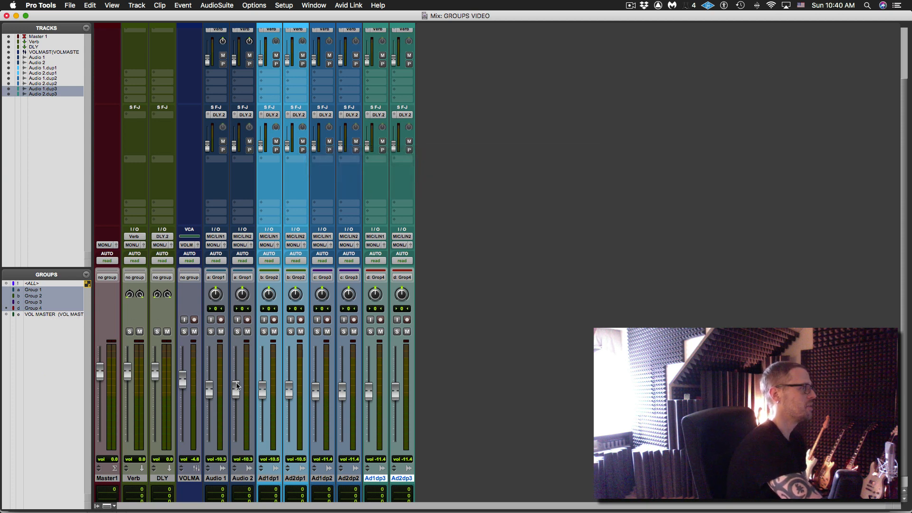
{"action": "mouse_move", "coordinate": [237, 386]}
{"action": "left_mouse_down"}
{"action": "mouse_move", "coordinate": [237, 375]}
{"action": "mouse_move", "coordinate": [231, 404]}
{"action": "mouse_move", "coordinate": [232, 377]}
{"action": "mouse_move", "coordinate": [231, 389]}
{"action": "left_mouse_up"}
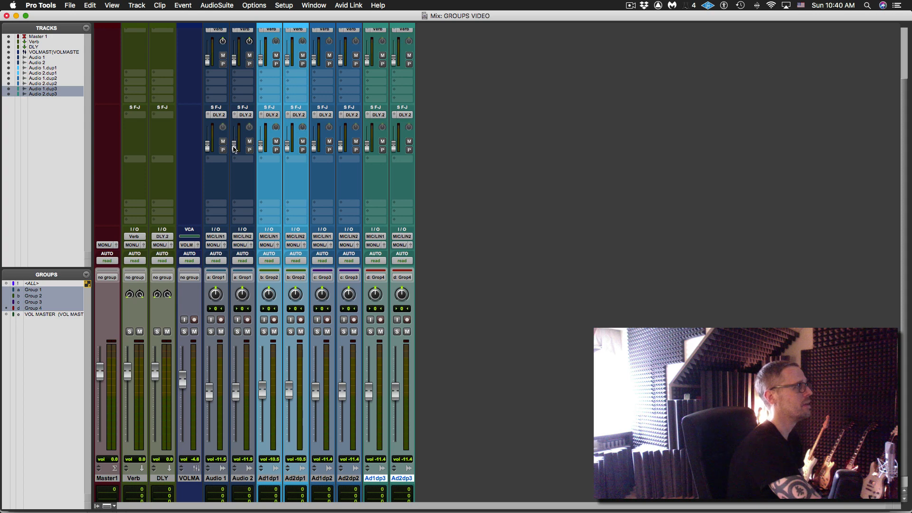
{"action": "scroll", "coordinate": [487, 259], "scroll_direction": "down", "scroll_amount": 1}
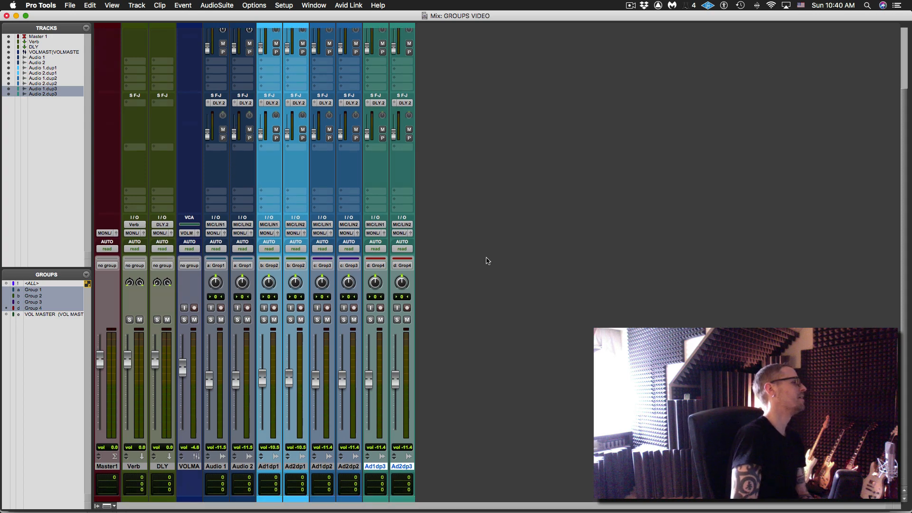